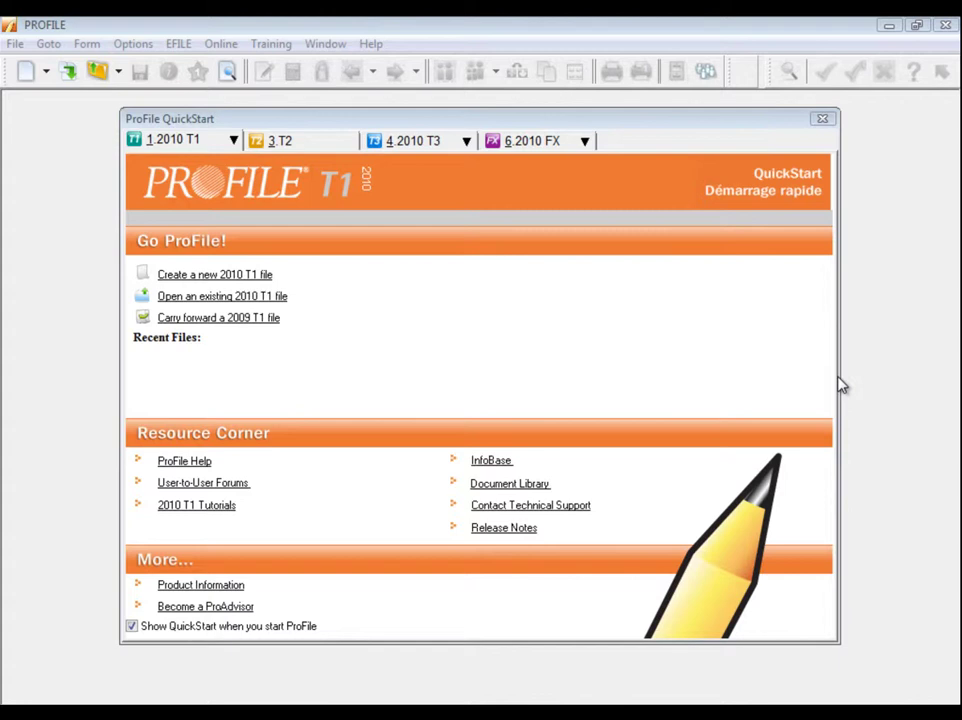
Close QuickStart and select all 22 client files in the Client Explorer.
{"action": "left_click", "coordinate": [822, 119]}
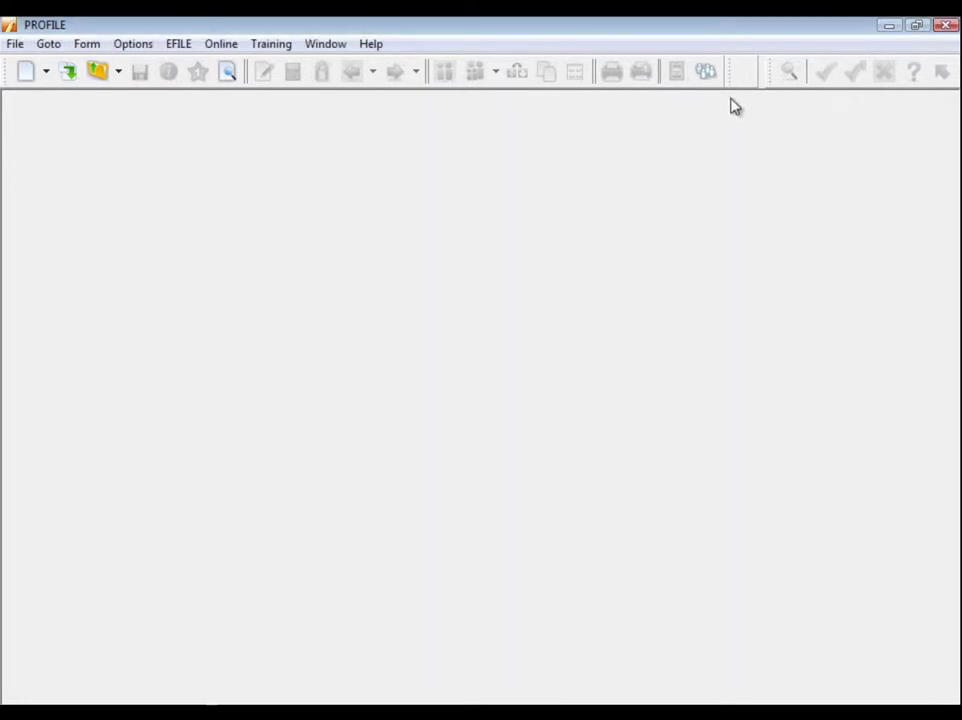
{"action": "left_click", "coordinate": [48, 44]}
{"action": "left_click", "coordinate": [72, 88]}
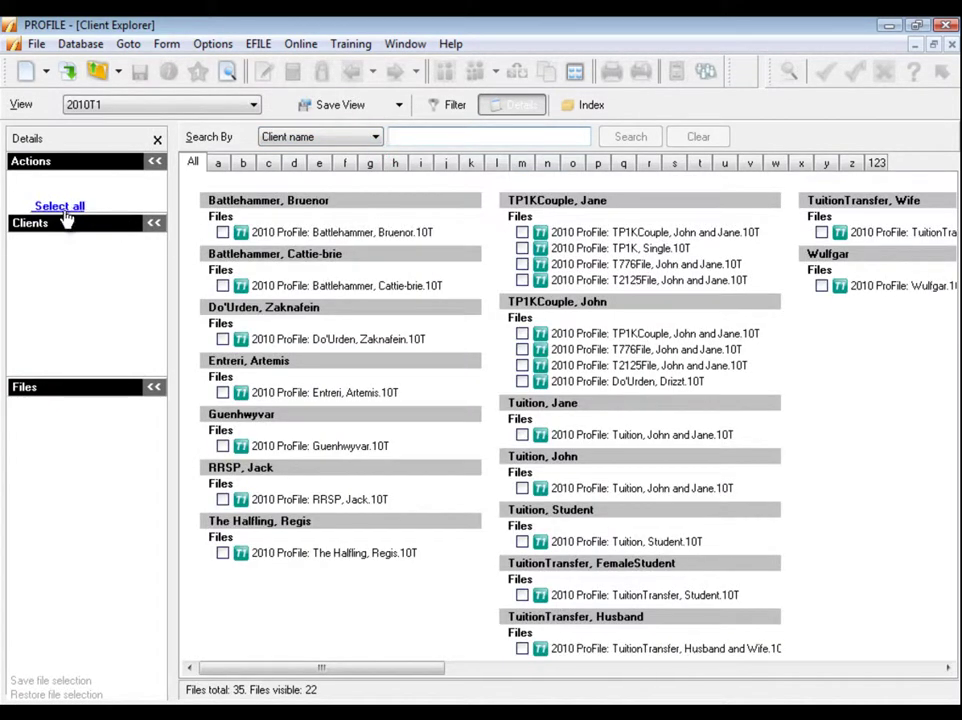
{"action": "left_click", "coordinate": [62, 207]}
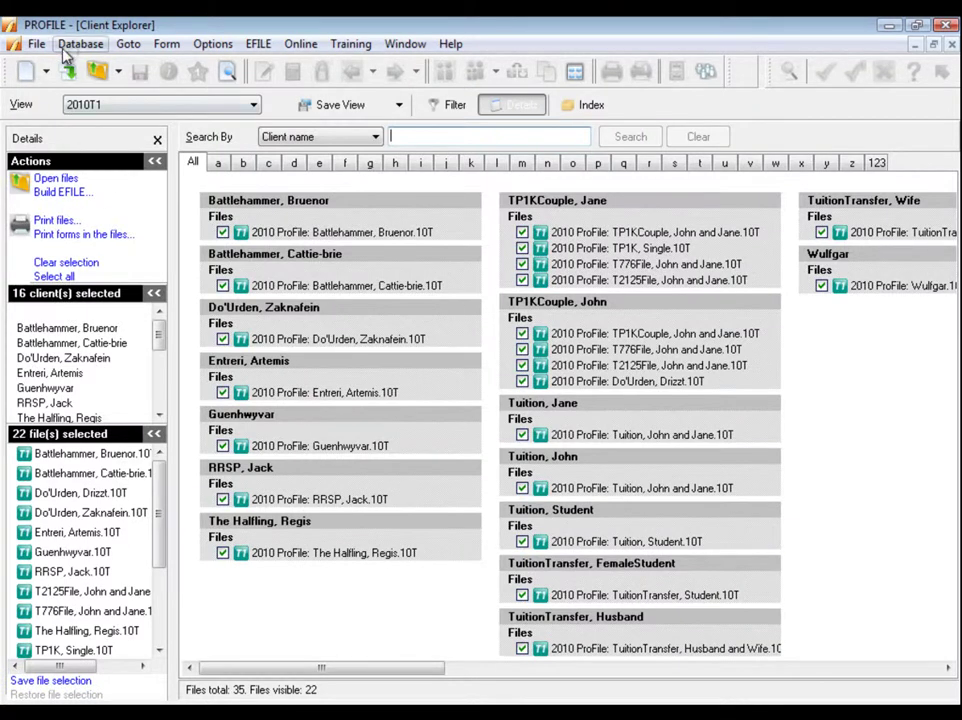
Start a database export of the selected files and open its Export Options.
{"action": "left_click", "coordinate": [64, 46]}
{"action": "left_click", "coordinate": [110, 225]}
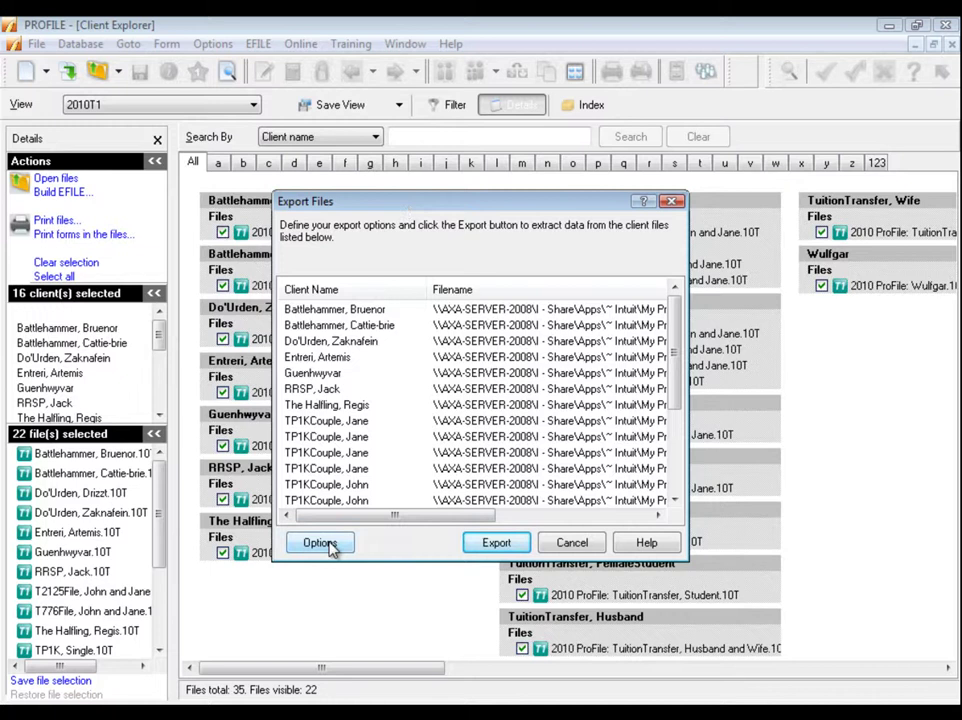
{"action": "left_click", "coordinate": [329, 545]}
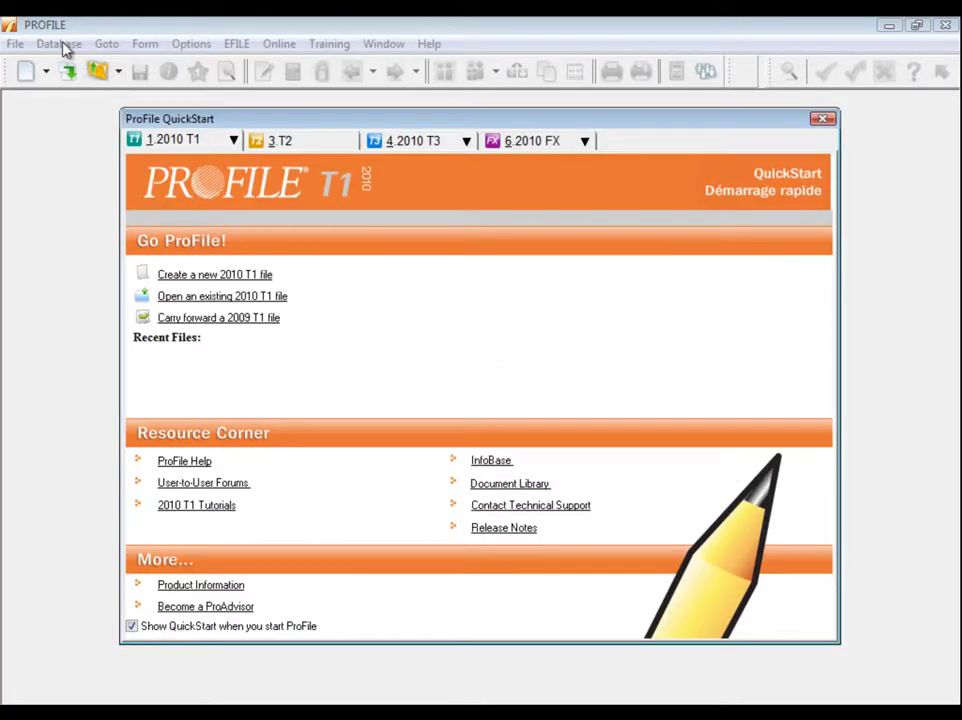
Reopen Database Export, check every client in the list, and open Export Options.
{"action": "left_click", "coordinate": [64, 45]}
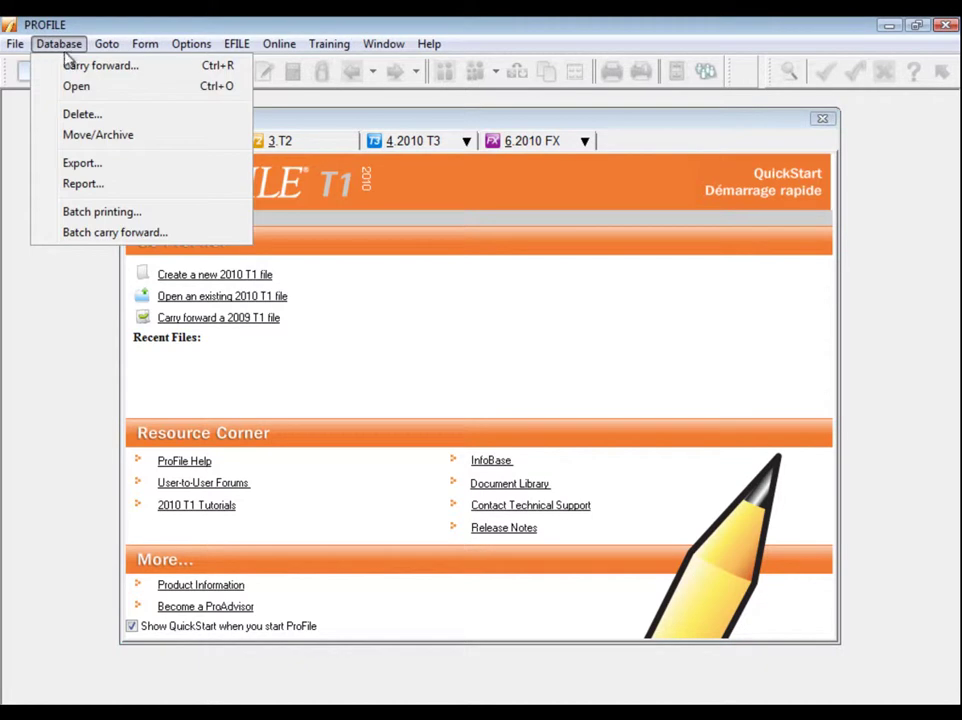
{"action": "left_click", "coordinate": [97, 163]}
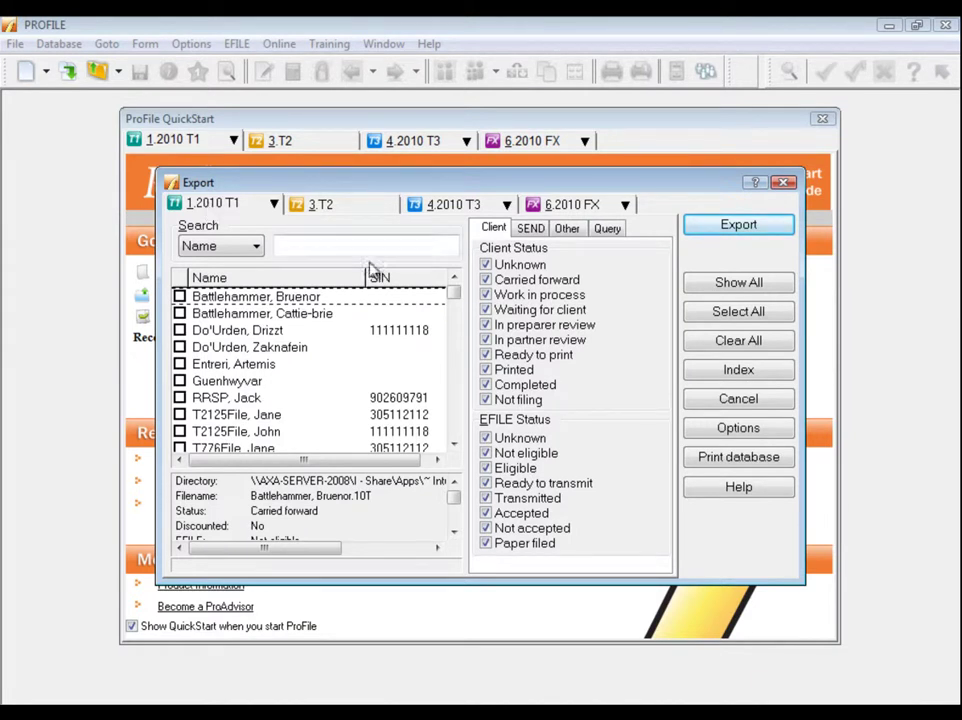
{"action": "left_click", "coordinate": [720, 311]}
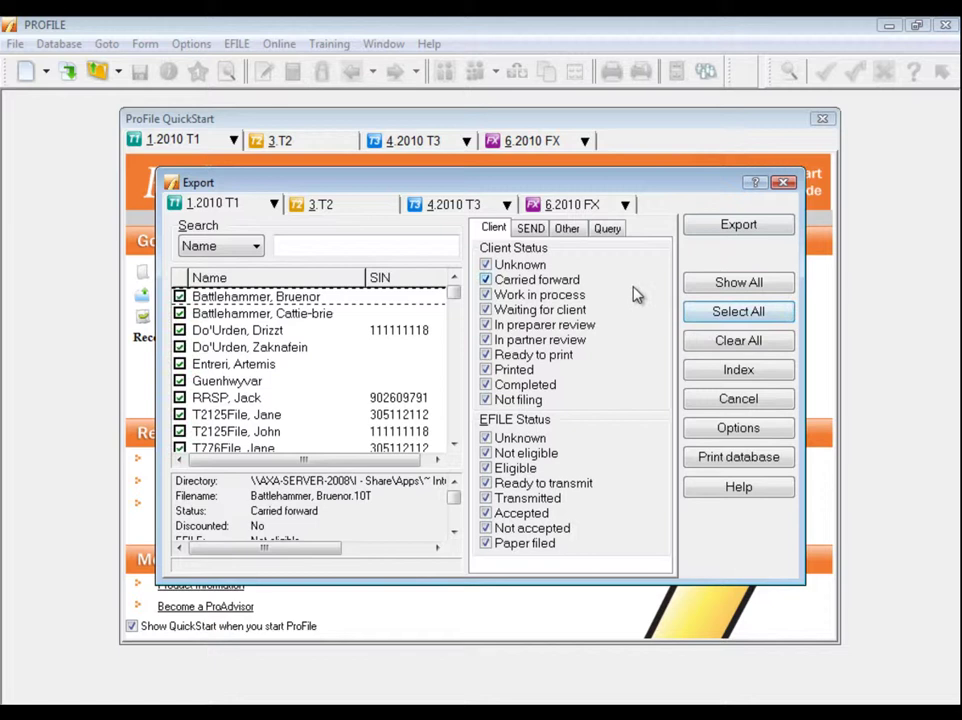
{"action": "left_click", "coordinate": [749, 427]}
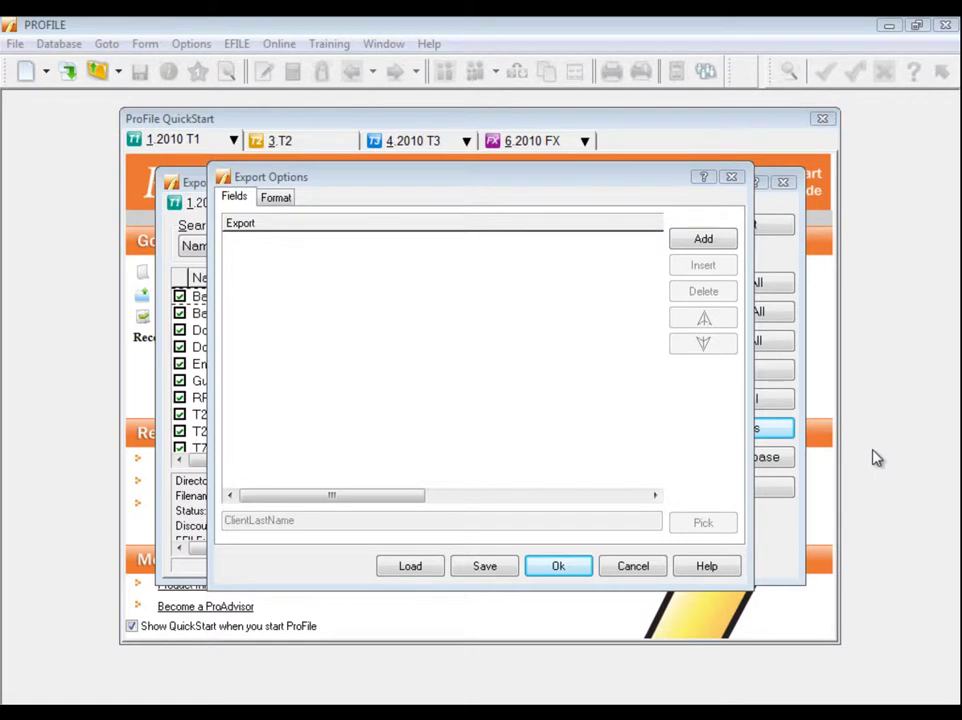
Add ClientLastName, ClientFirstName and ClientHomePhone as export fields.
{"action": "left_click", "coordinate": [699, 243]}
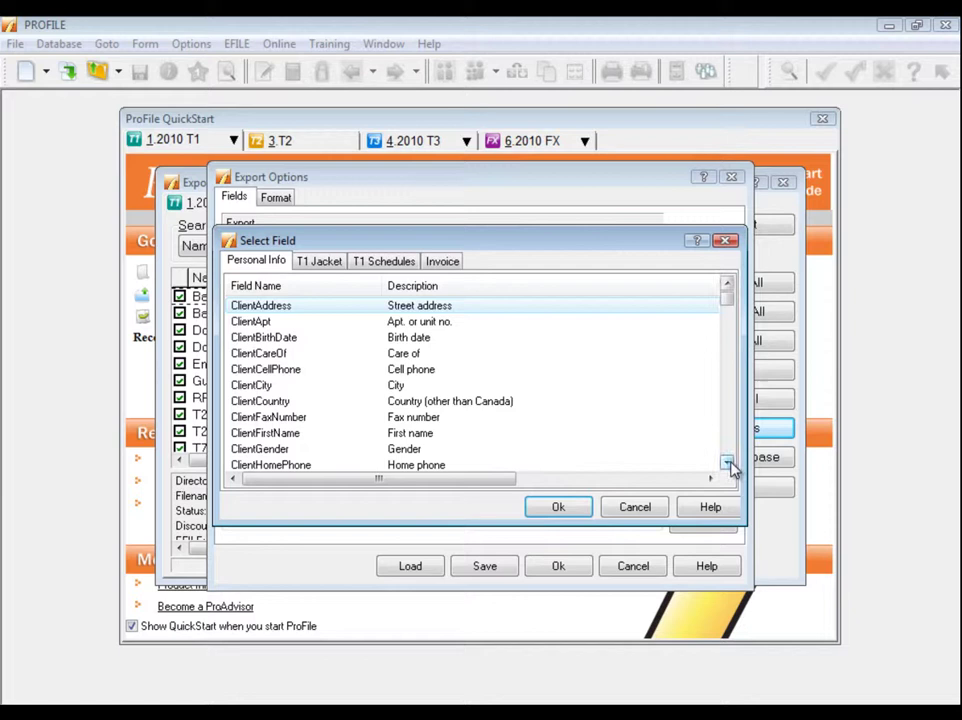
{"action": "left_click", "coordinate": [727, 463]}
{"action": "left_click", "coordinate": [727, 463]}
{"action": "left_click", "coordinate": [727, 463]}
{"action": "double_click", "coordinate": [300, 434]}
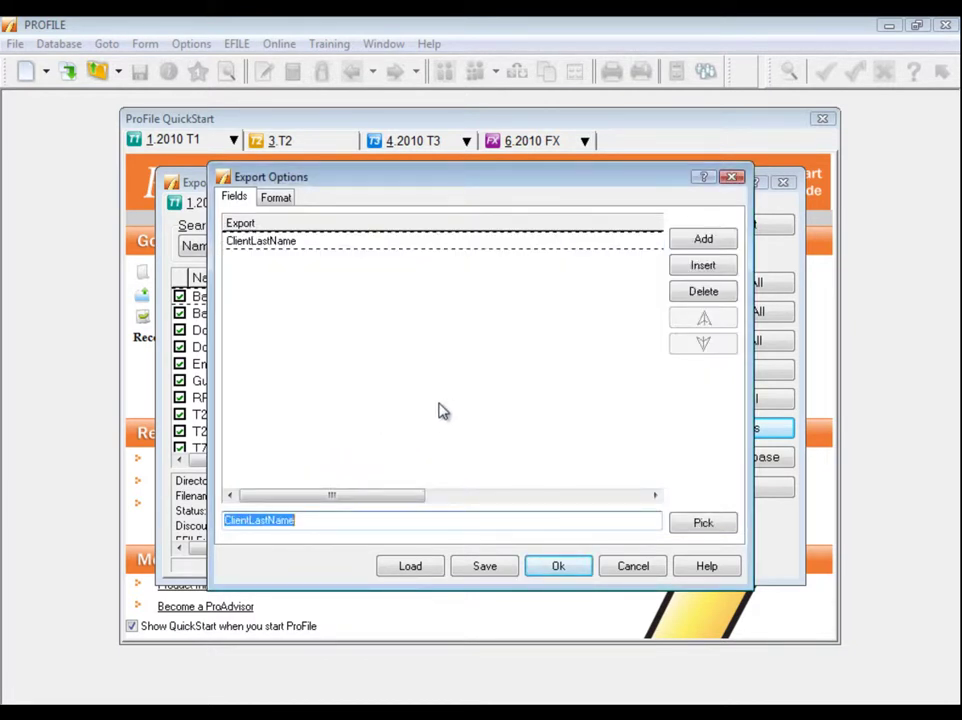
{"action": "left_click", "coordinate": [685, 242]}
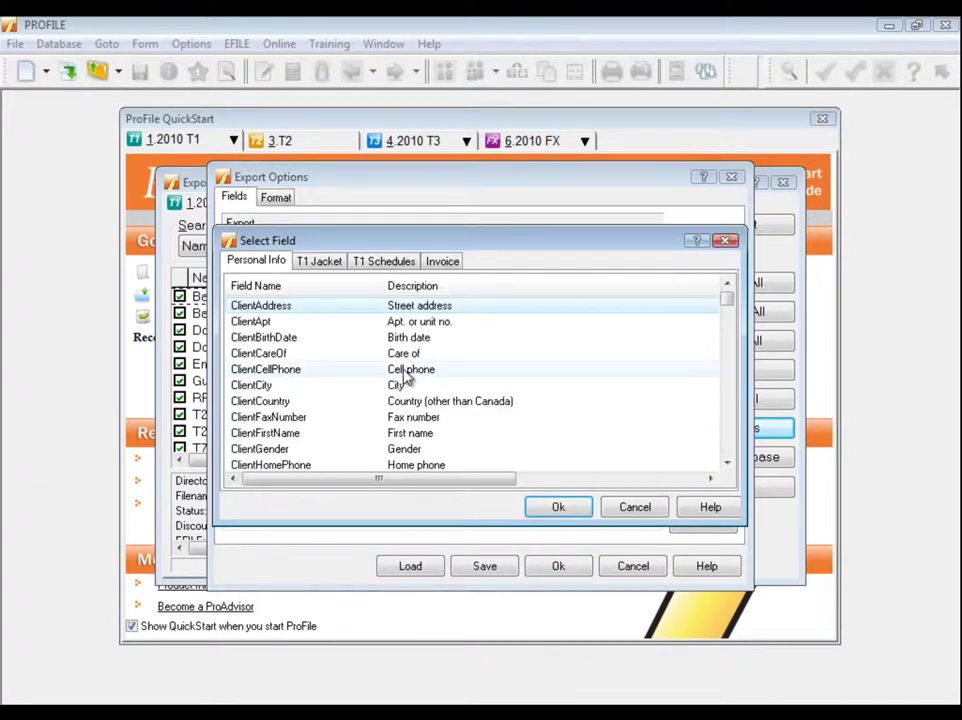
{"action": "double_click", "coordinate": [307, 435]}
{"action": "left_click", "coordinate": [688, 246]}
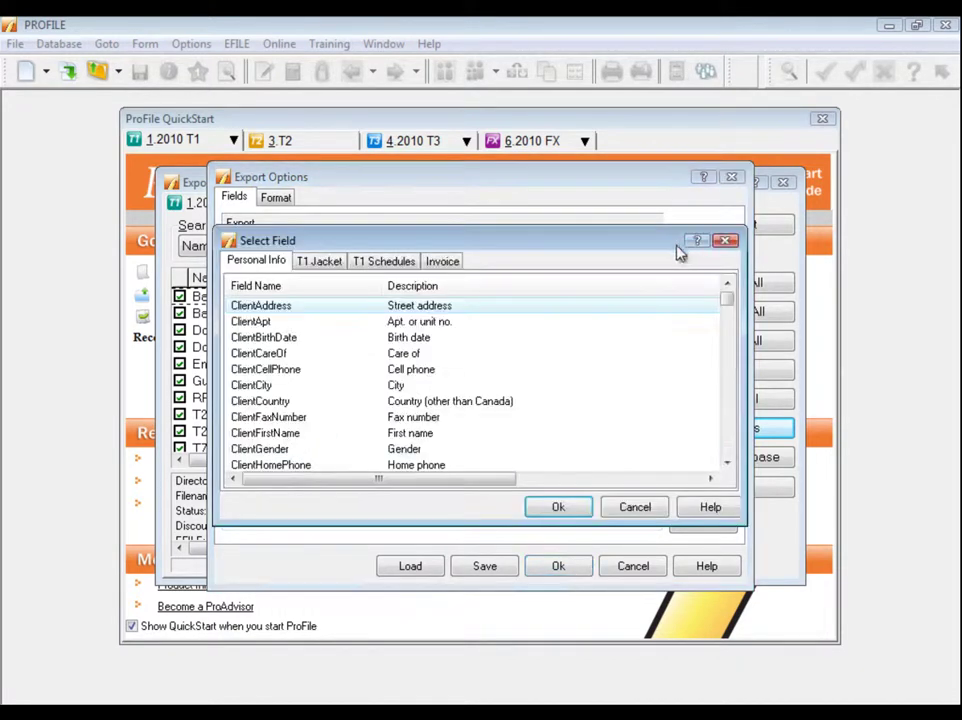
{"action": "double_click", "coordinate": [294, 466]}
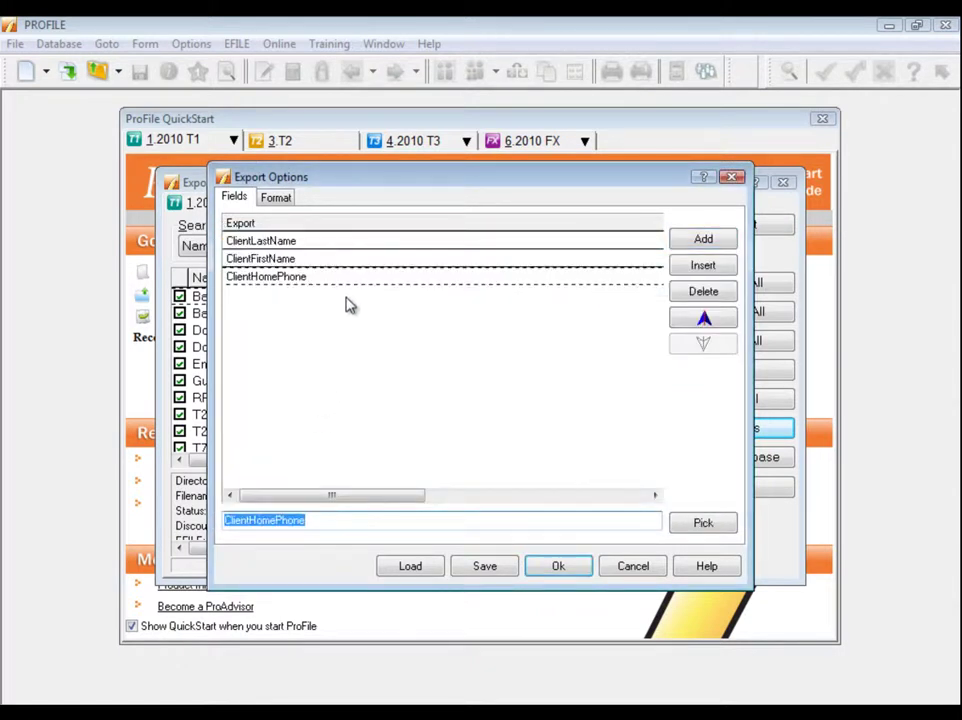
Try swapping the third field to ClientCellPhone and reordering it, ending with ClientHomePhone last.
{"action": "left_click", "coordinate": [360, 280]}
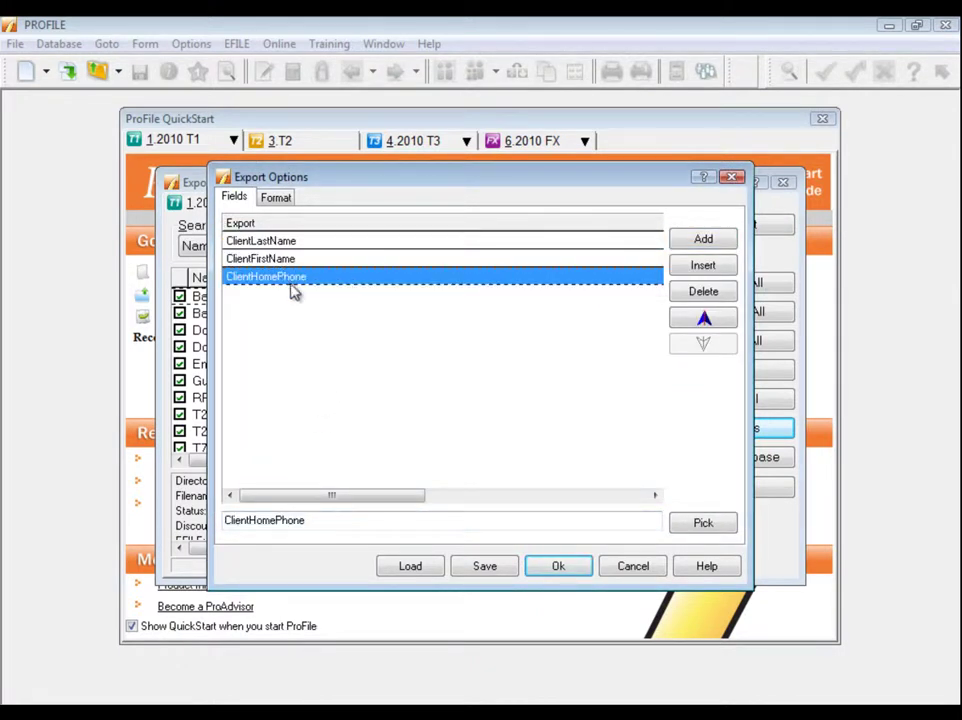
{"action": "left_click", "coordinate": [703, 523]}
{"action": "double_click", "coordinate": [292, 371]}
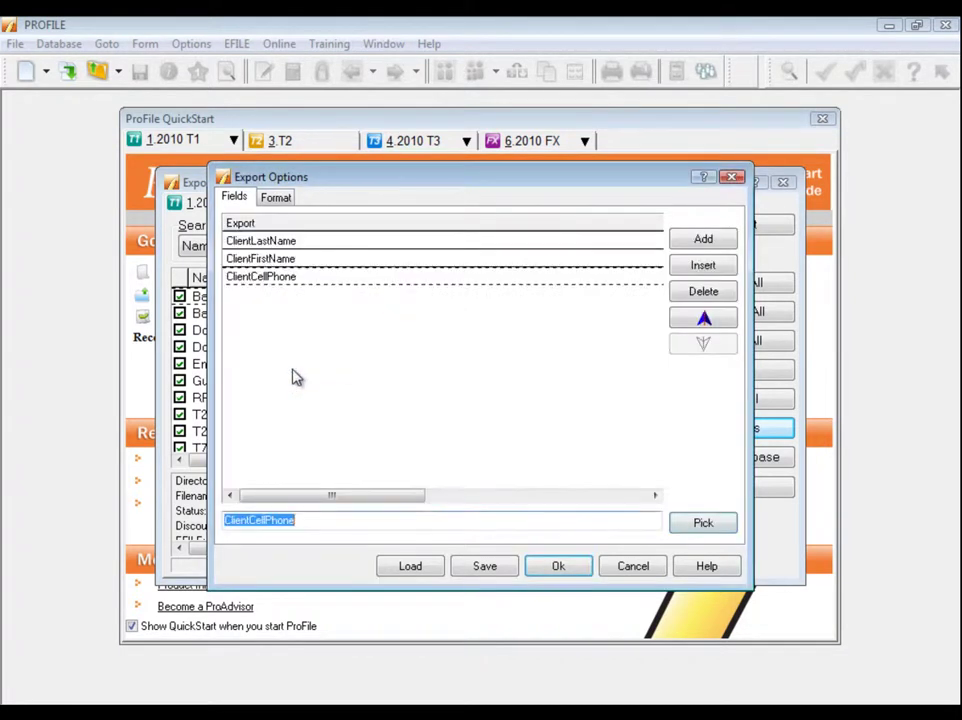
{"action": "left_click", "coordinate": [322, 278]}
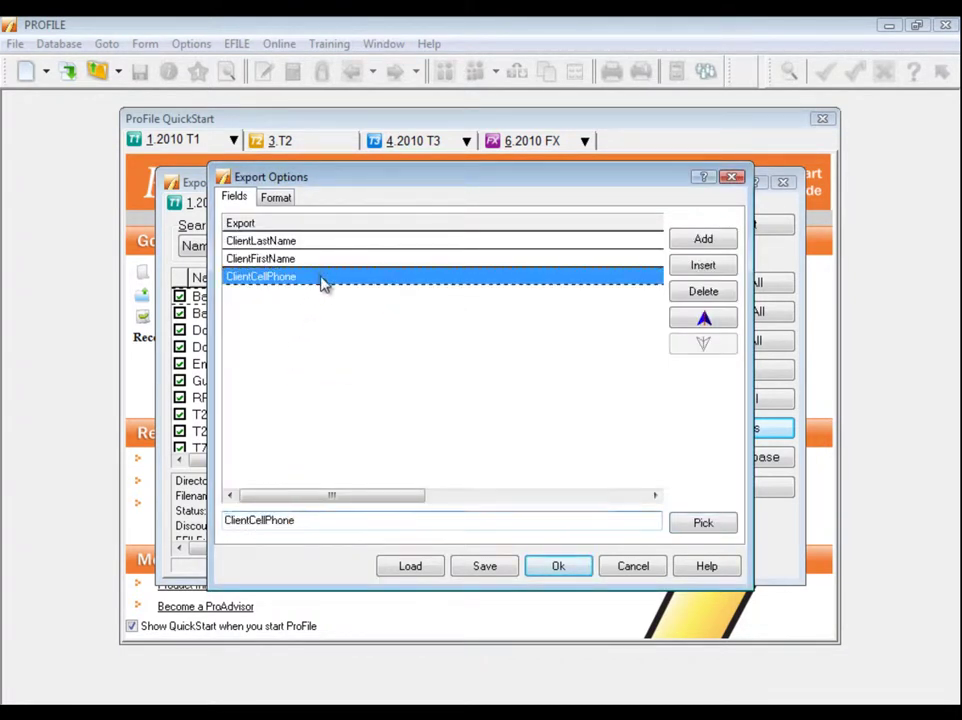
{"action": "left_click", "coordinate": [676, 521]}
{"action": "double_click", "coordinate": [296, 466]}
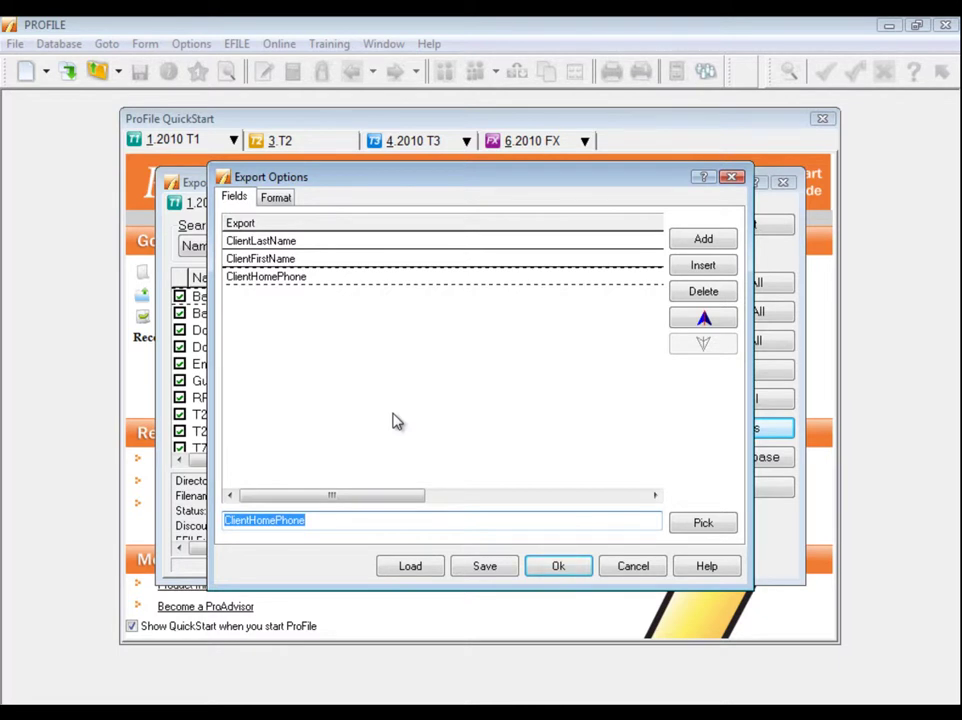
{"action": "left_click", "coordinate": [401, 278]}
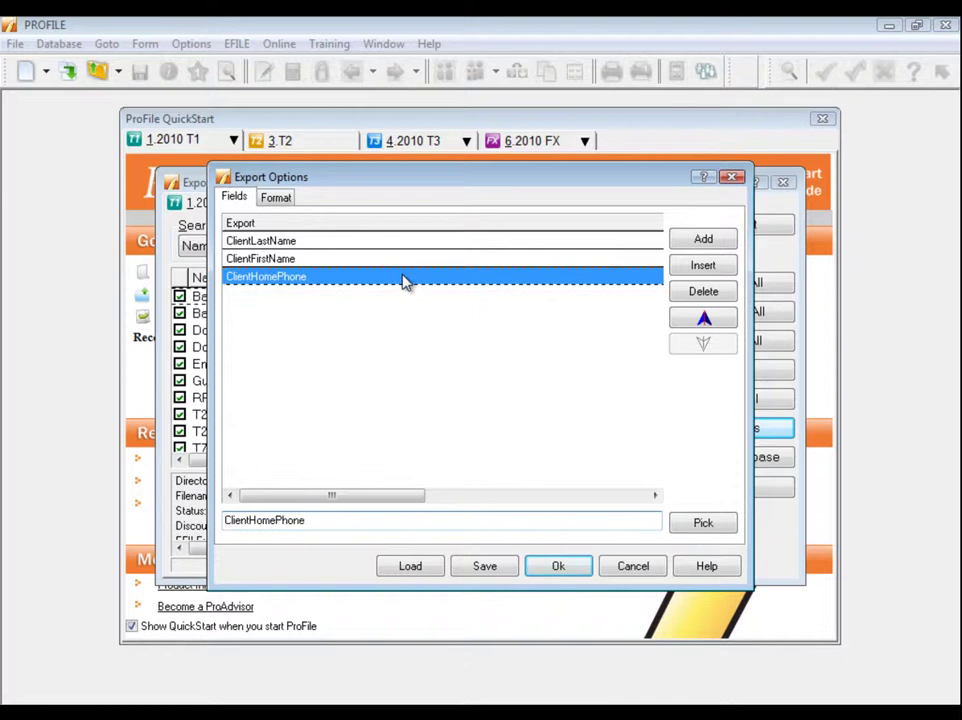
{"action": "left_click", "coordinate": [702, 318]}
{"action": "left_click", "coordinate": [545, 262]}
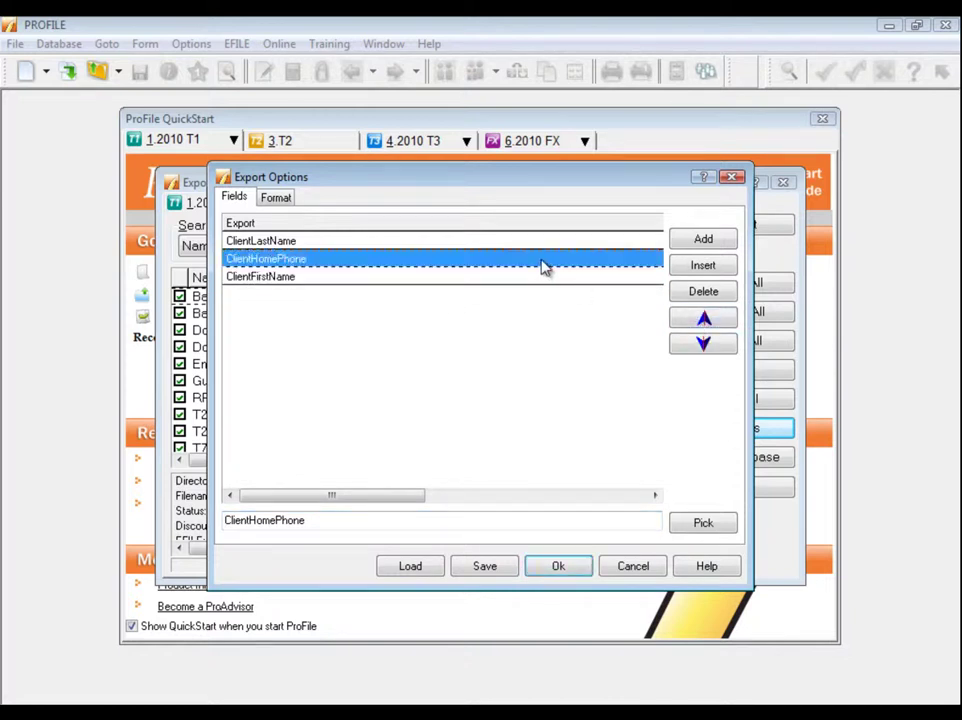
{"action": "left_click", "coordinate": [700, 343]}
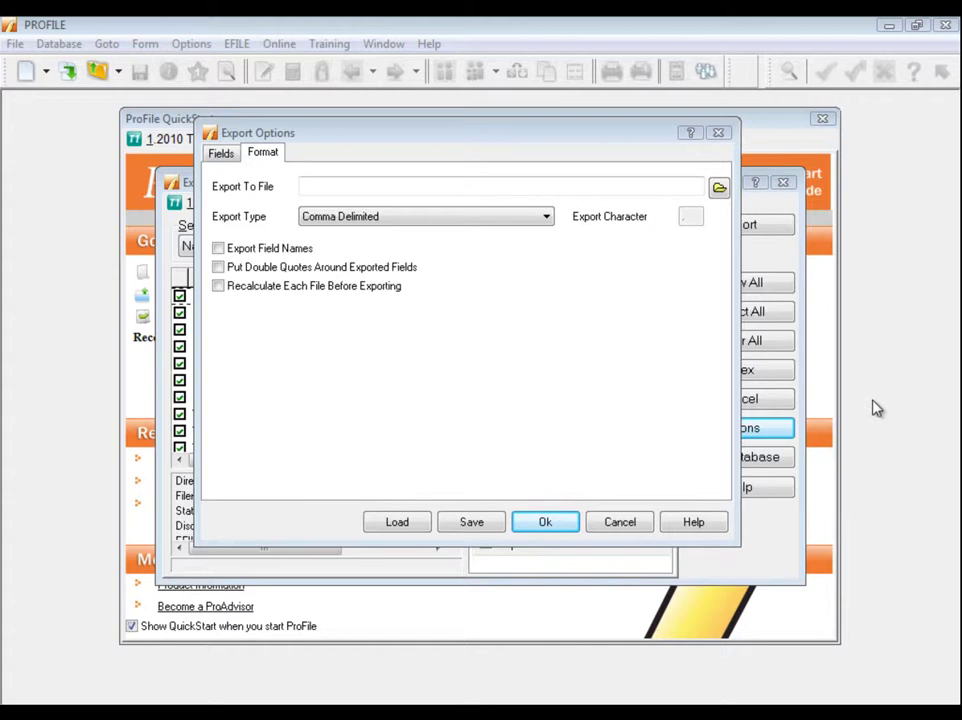
Set the export file to PhoneList.csv, with the file type showing All files.
{"action": "left_click", "coordinate": [719, 190]}
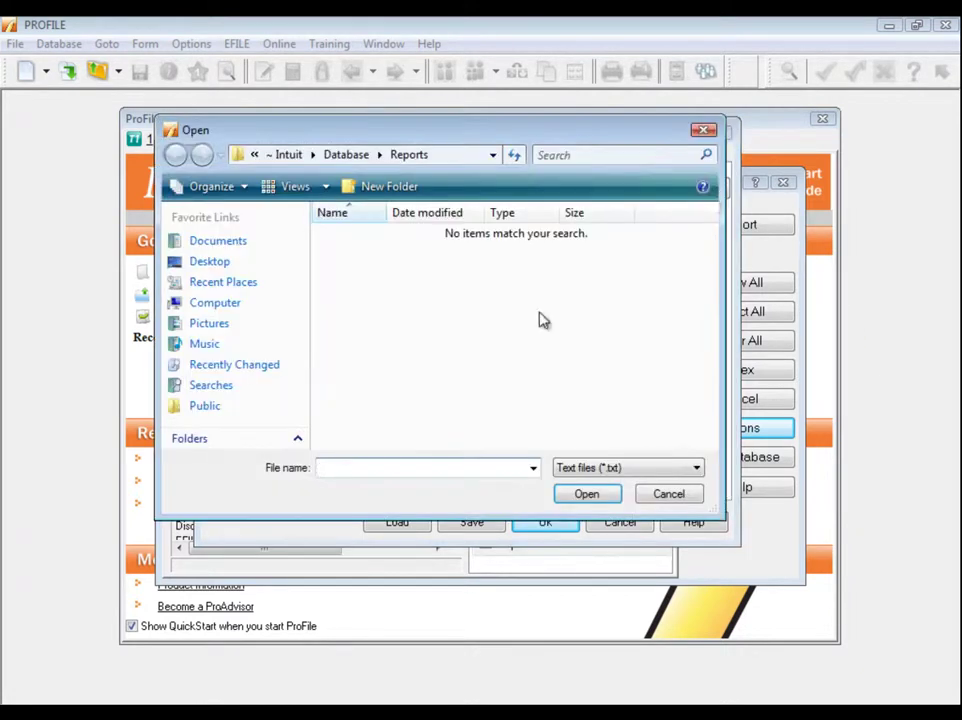
{"action": "type", "text": "PhoneList.csv"}
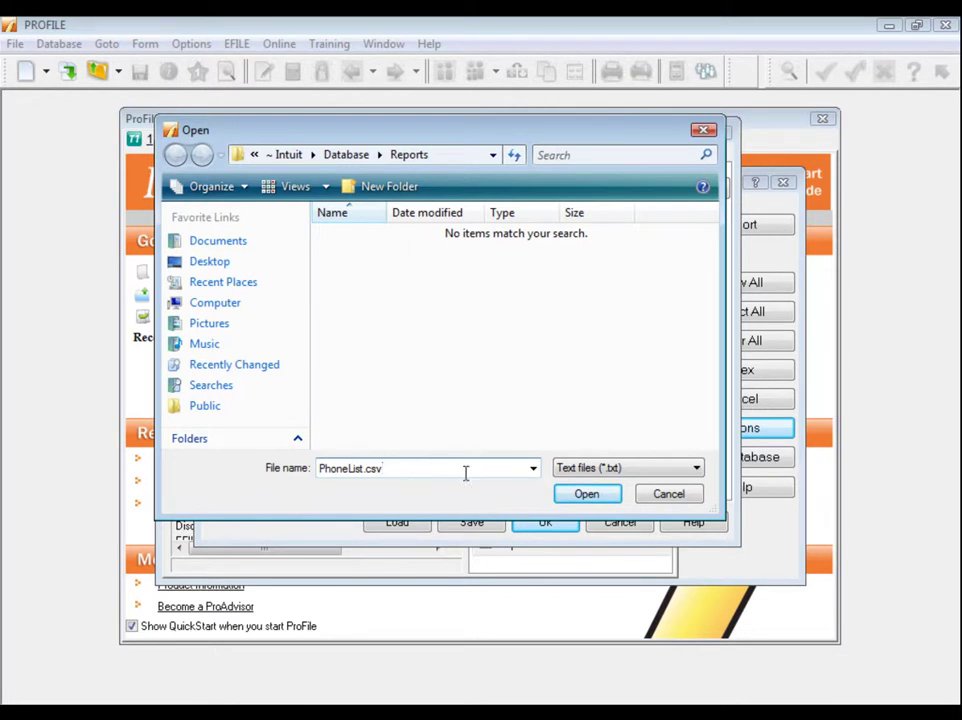
{"action": "left_click", "coordinate": [607, 469]}
{"action": "left_click", "coordinate": [596, 497]}
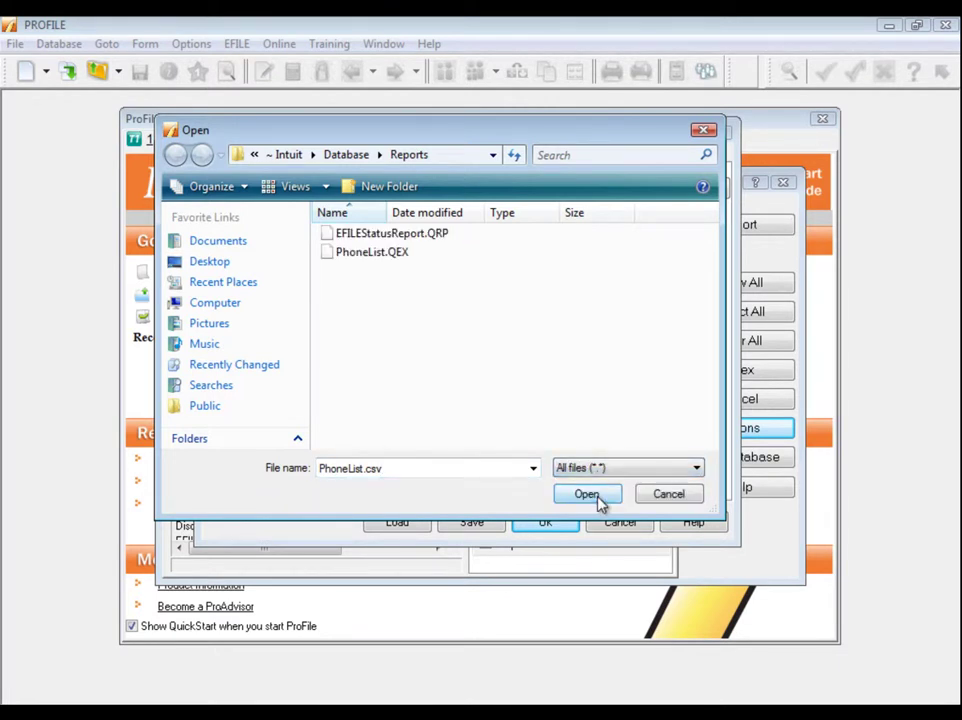
{"action": "left_click", "coordinate": [588, 494]}
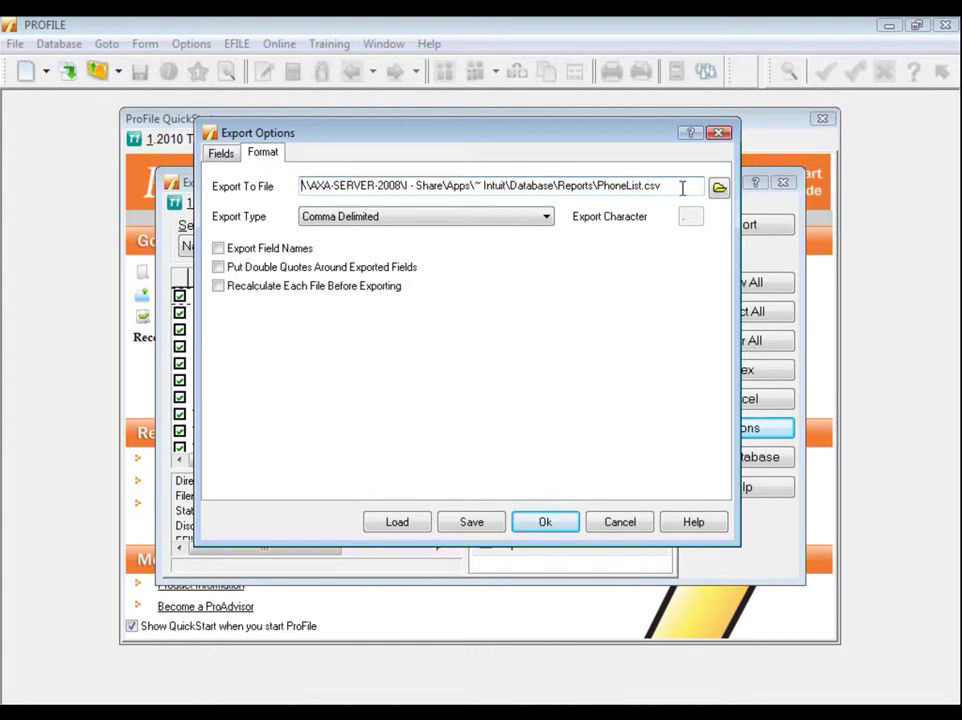
Include field names in the exported file.
{"action": "key", "text": "Tab"}
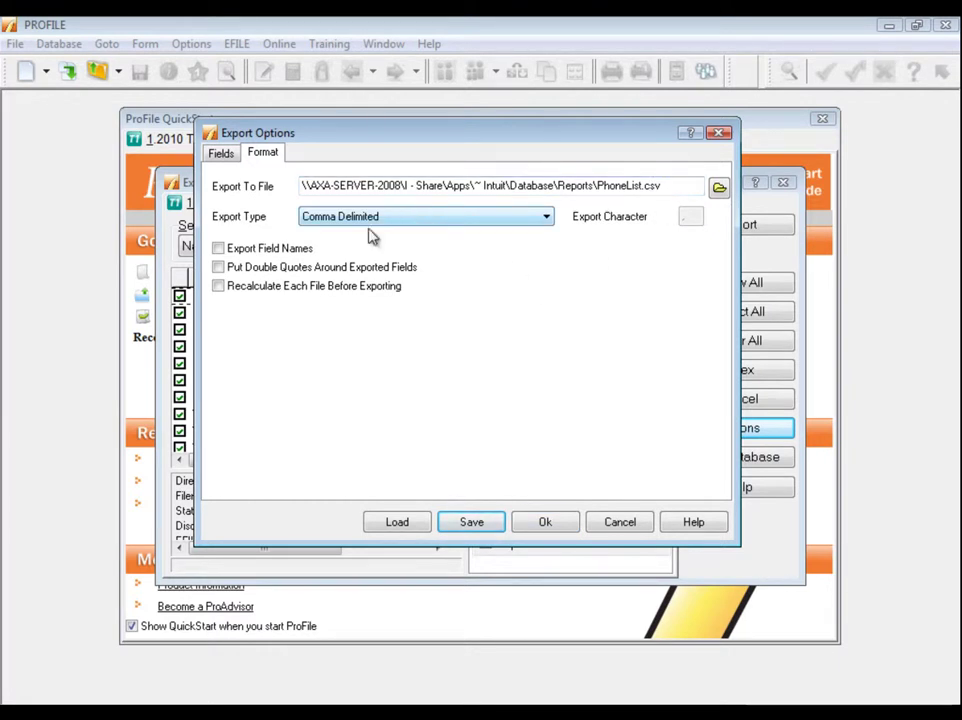
{"action": "left_click", "coordinate": [218, 248]}
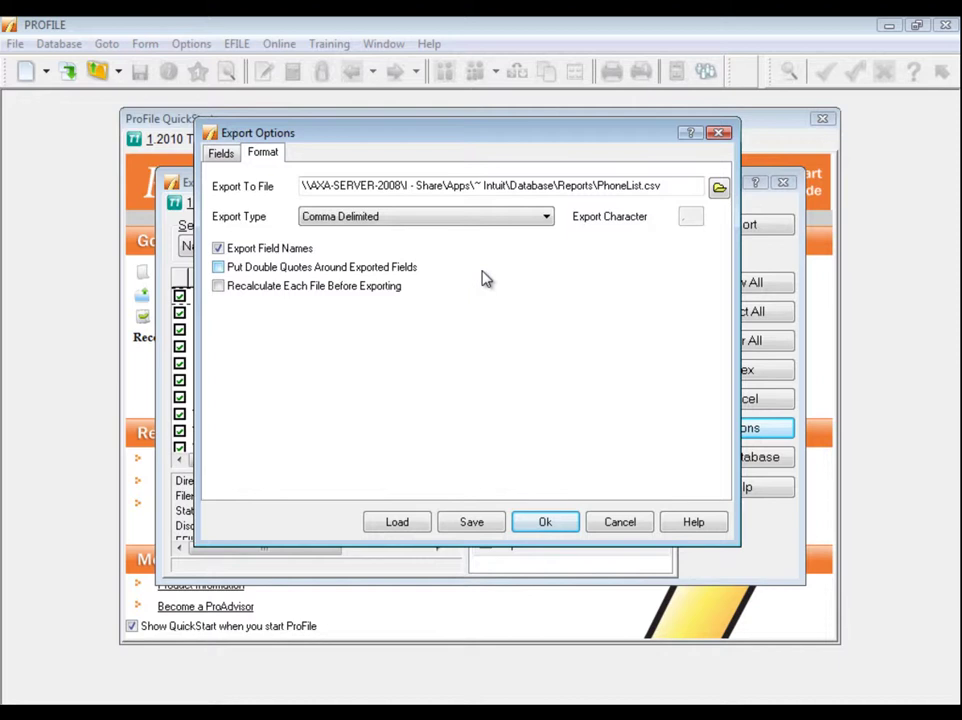
{"action": "key", "text": "shift+Tab"}
Save the three-field export design as a .QEX options file.
{"action": "left_click", "coordinate": [226, 156]}
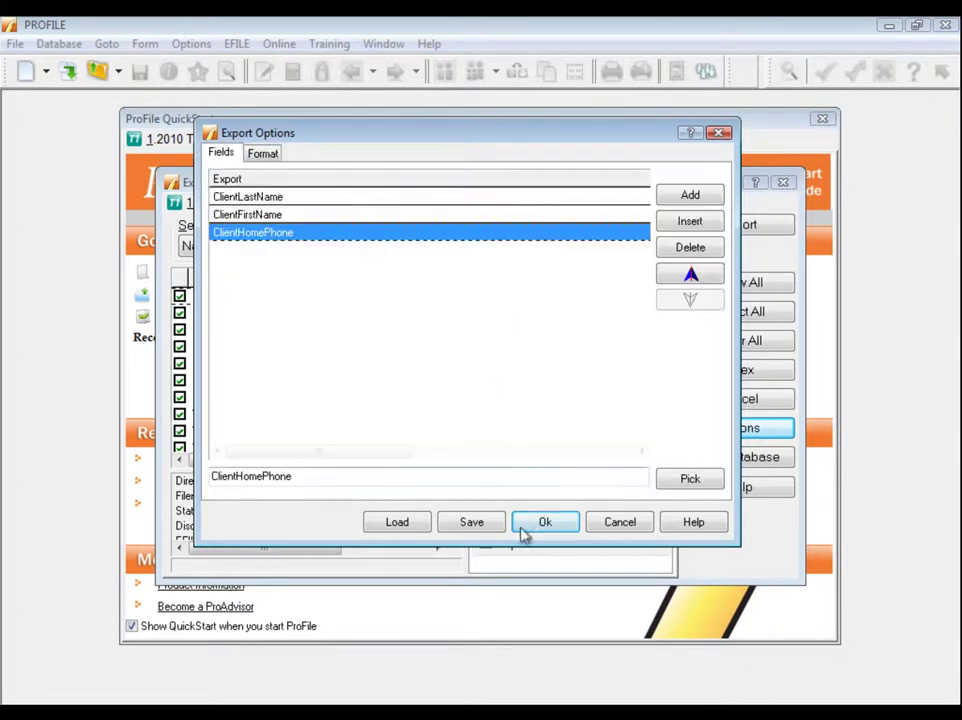
{"action": "left_click", "coordinate": [478, 524]}
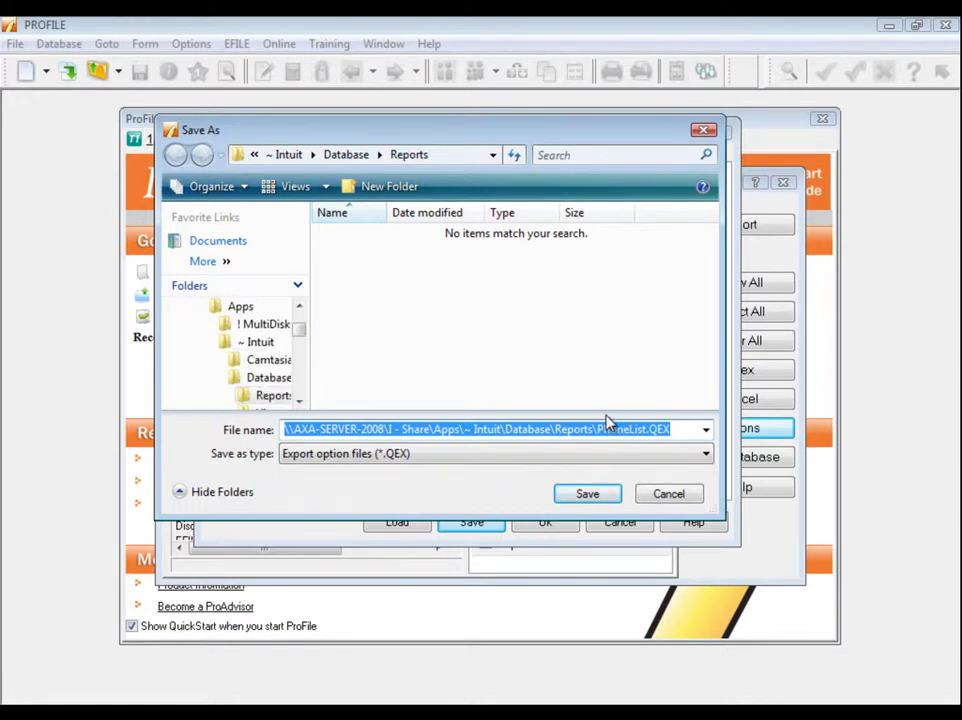
{"action": "left_click", "coordinate": [586, 496]}
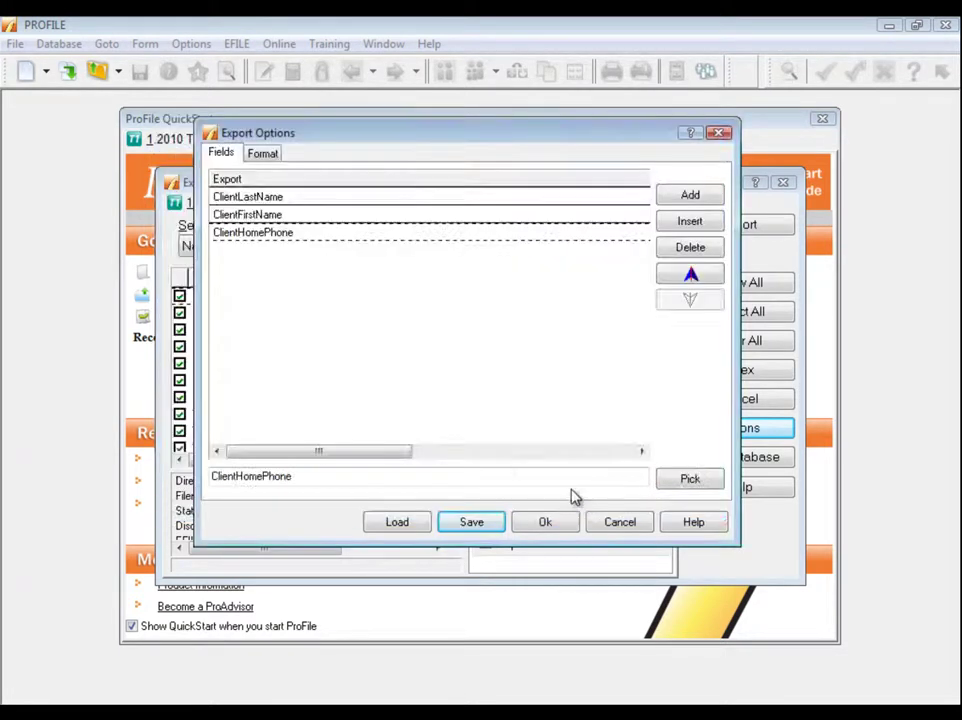
Accept the export options and run the client phone list export.
{"action": "left_click", "coordinate": [548, 529]}
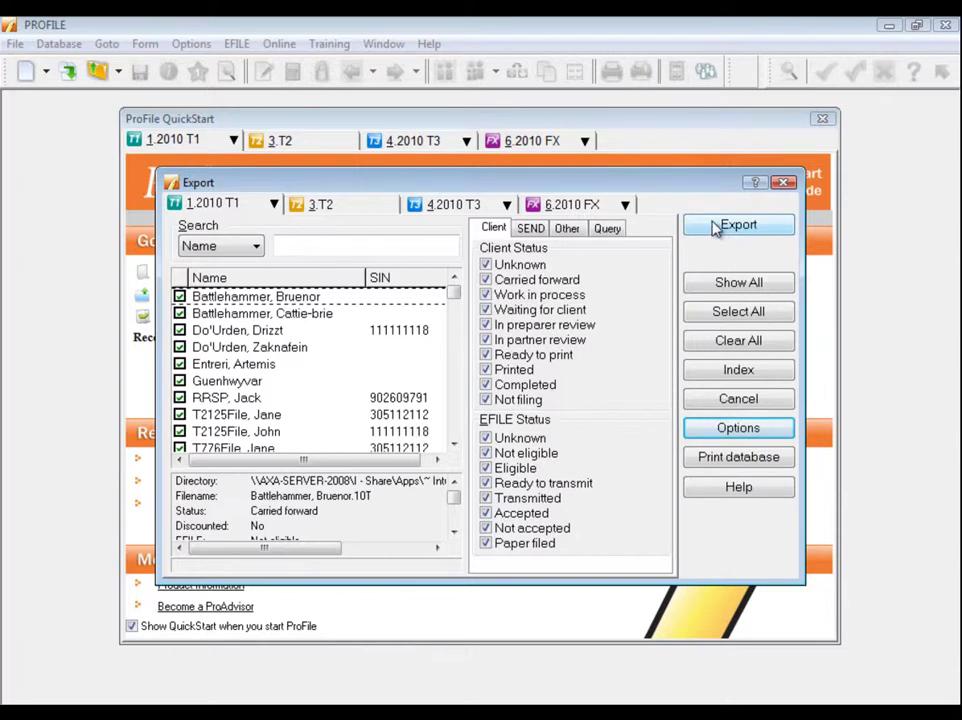
{"action": "left_click", "coordinate": [713, 228]}
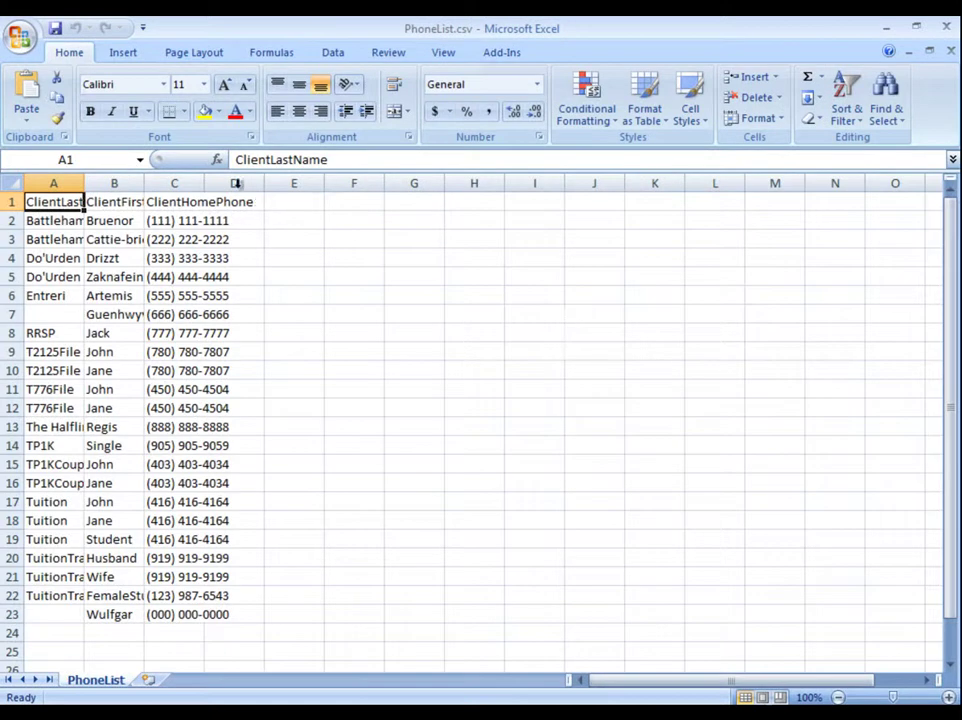
Widen columns C, B and A so the phone numbers and names fit.
{"action": "left_click_drag", "start_coordinate": [203, 185], "coordinate": [285, 185]}
{"action": "left_click_drag", "start_coordinate": [146, 185], "coordinate": [256, 185]}
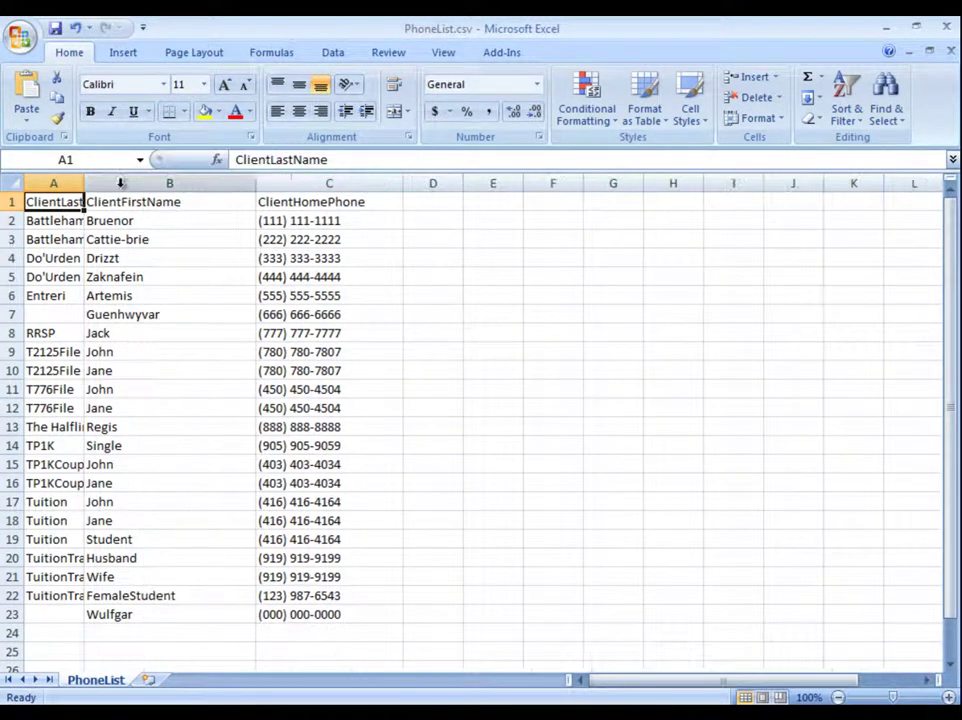
{"action": "left_click_drag", "start_coordinate": [85, 186], "coordinate": [208, 183]}
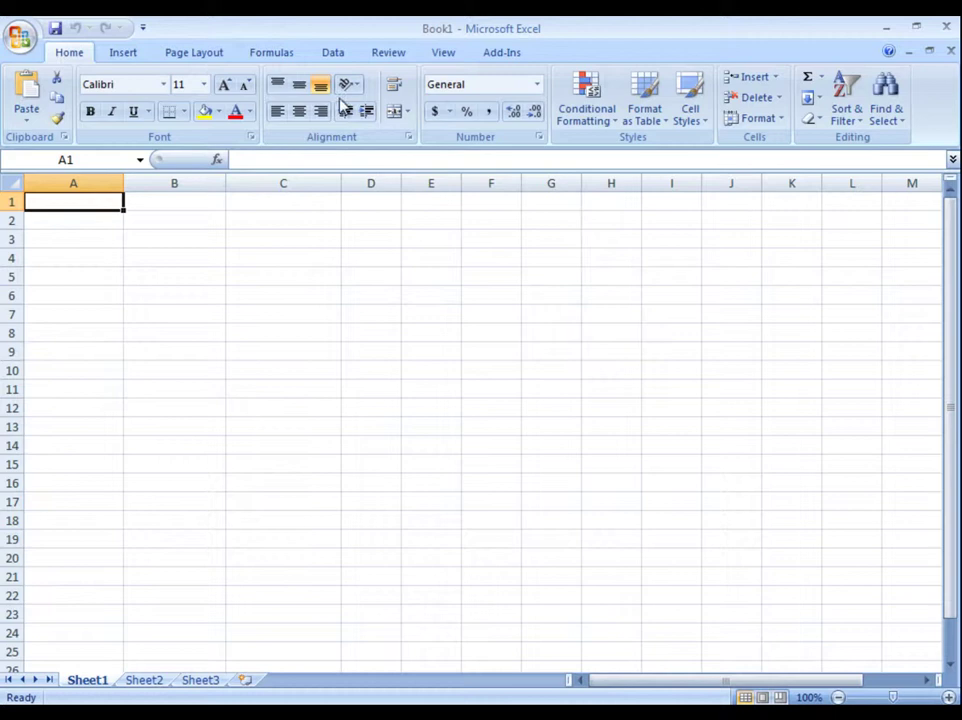
Open PhoneList.txt in Excel 2007's Text Import Wizard via Data > From Text.
{"action": "left_click", "coordinate": [330, 53]}
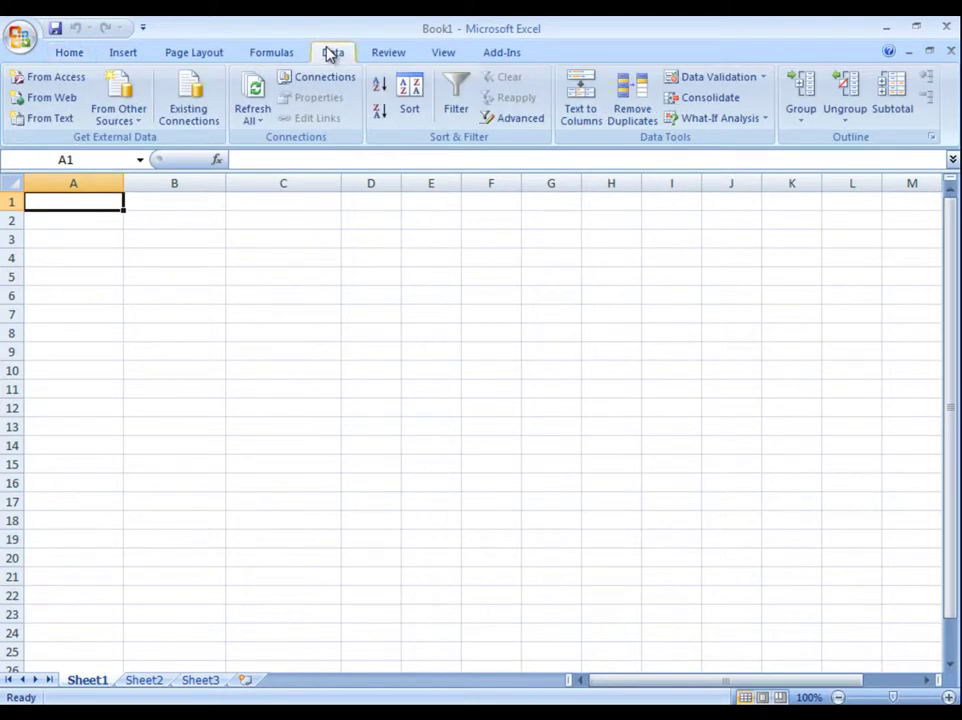
{"action": "left_click", "coordinate": [55, 118]}
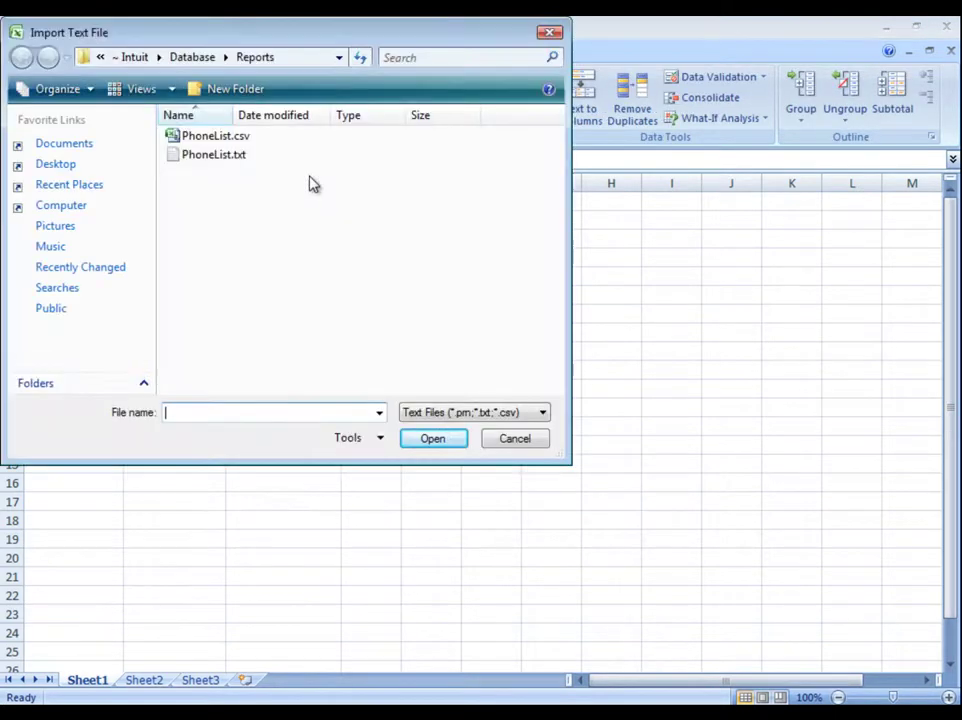
{"action": "left_click", "coordinate": [206, 161]}
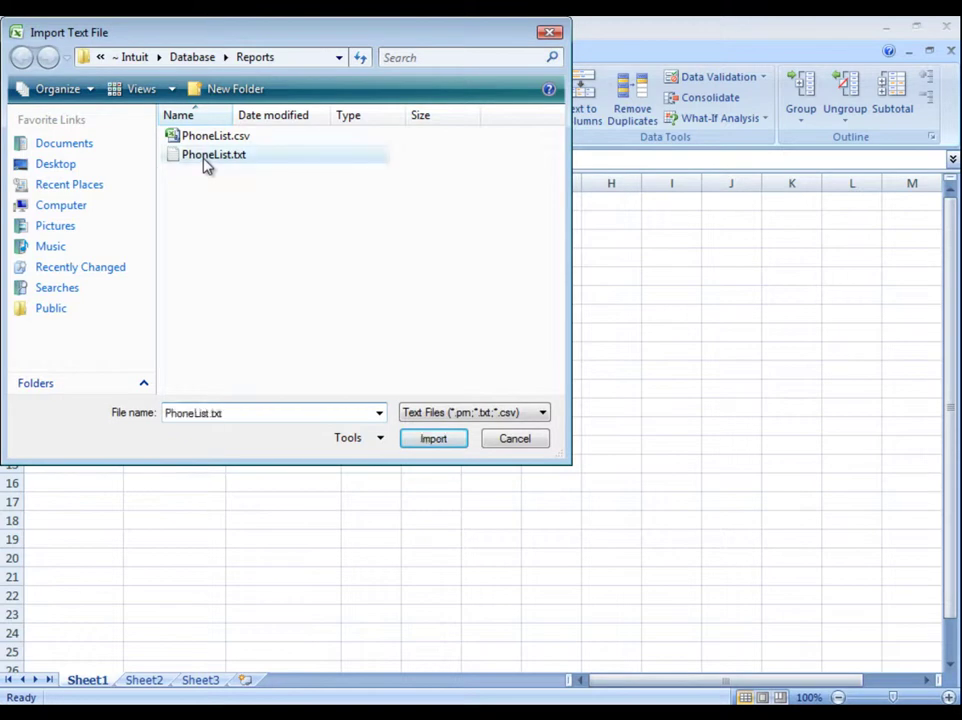
{"action": "double_click", "coordinate": [206, 160]}
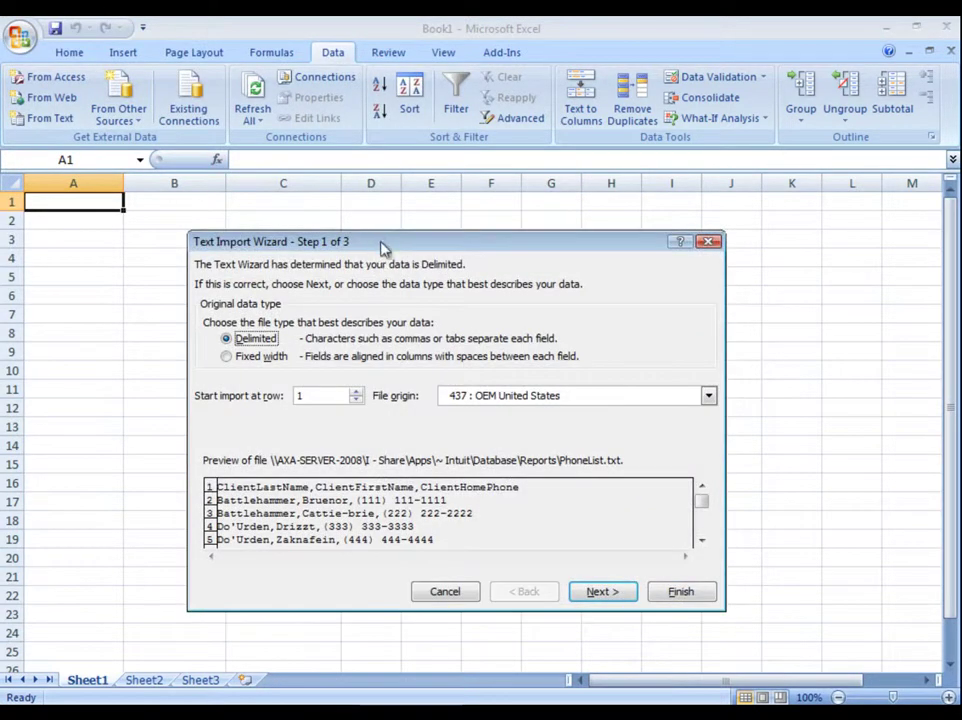
{"action": "left_click_drag", "start_coordinate": [380, 248], "coordinate": [373, 211]}
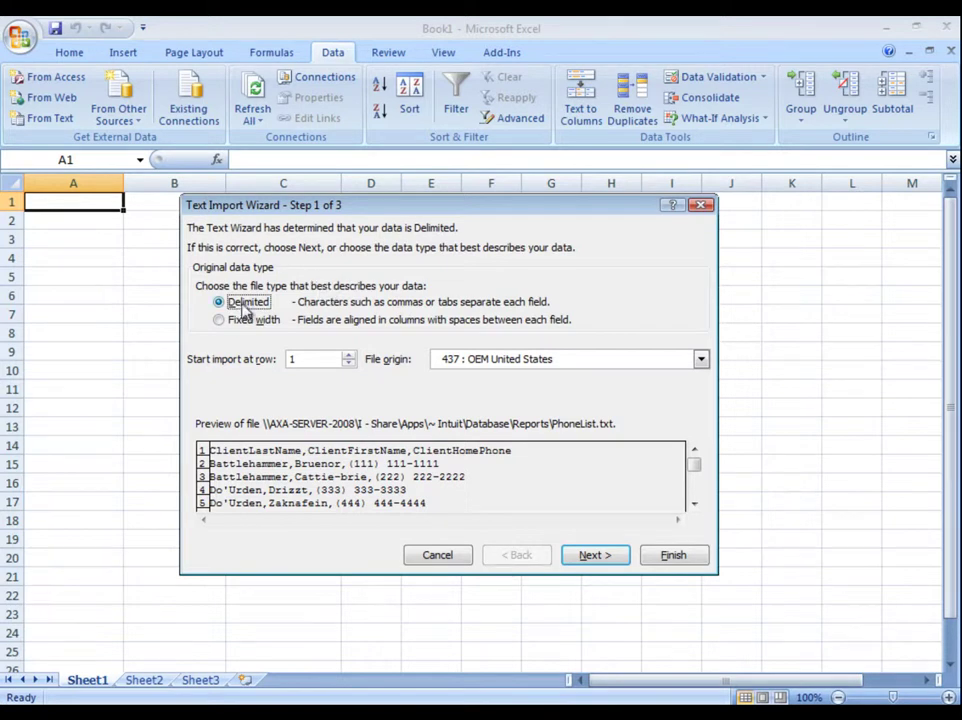
Change the delimiter from Tab to Comma and advance to the column format step.
{"action": "left_click", "coordinate": [593, 556]}
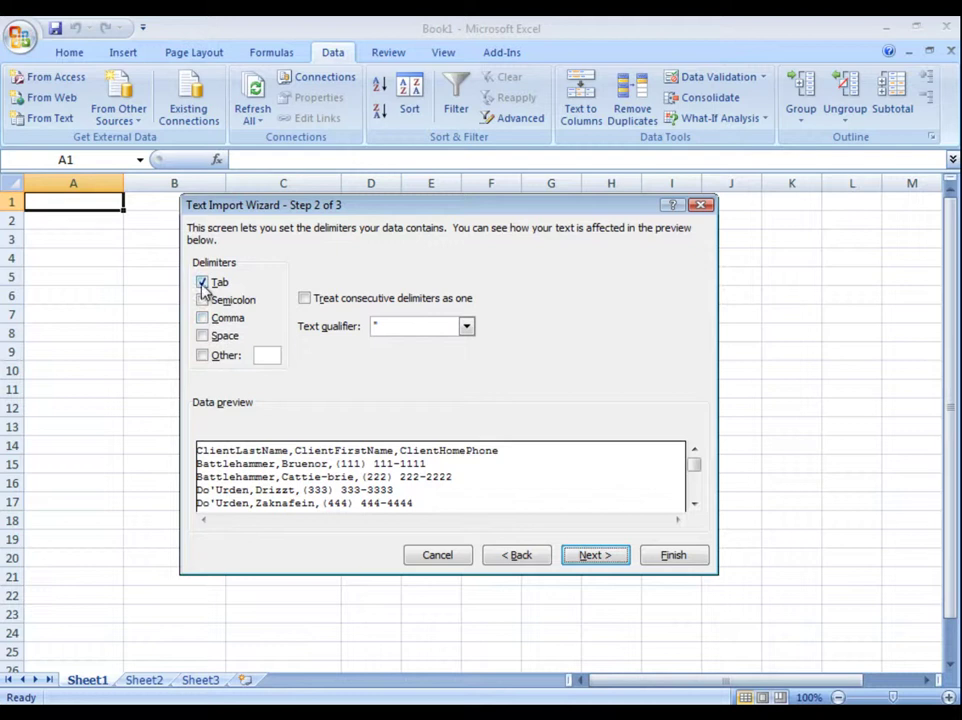
{"action": "left_click", "coordinate": [202, 283]}
{"action": "left_click", "coordinate": [203, 318]}
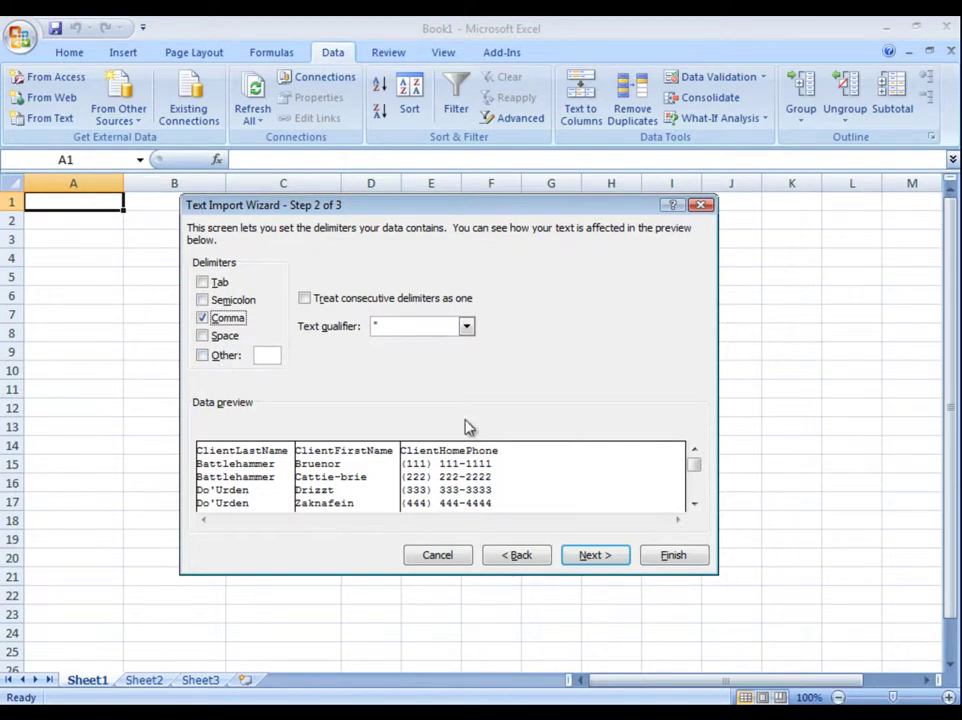
{"action": "left_click", "coordinate": [603, 559]}
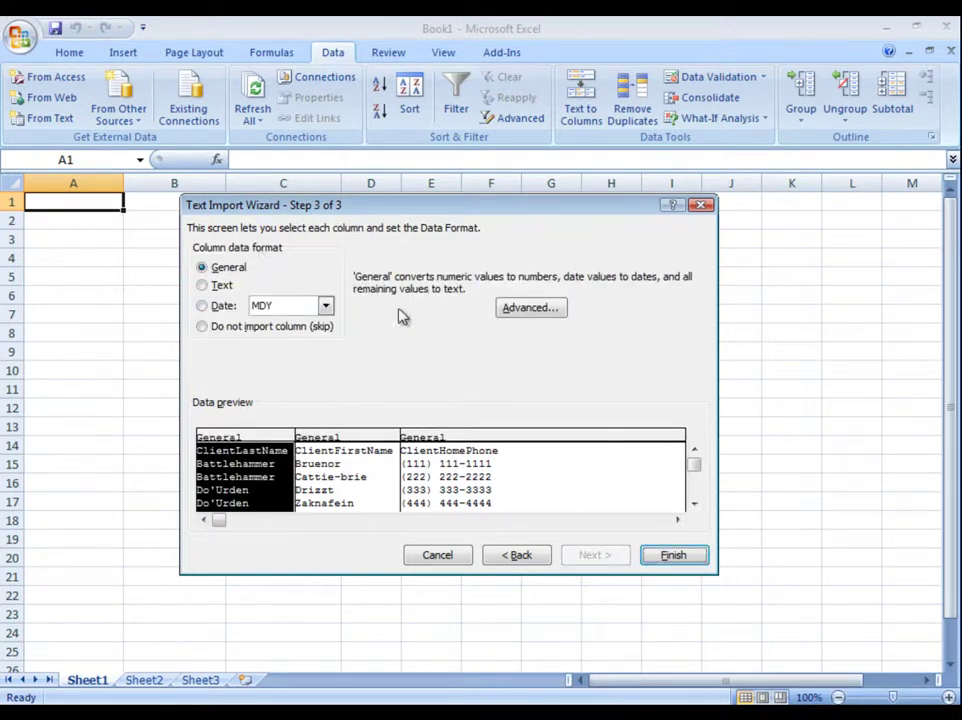
Finish the import placing data at cell $A$1, then widen columns A and B for names.
{"action": "left_click", "coordinate": [679, 560]}
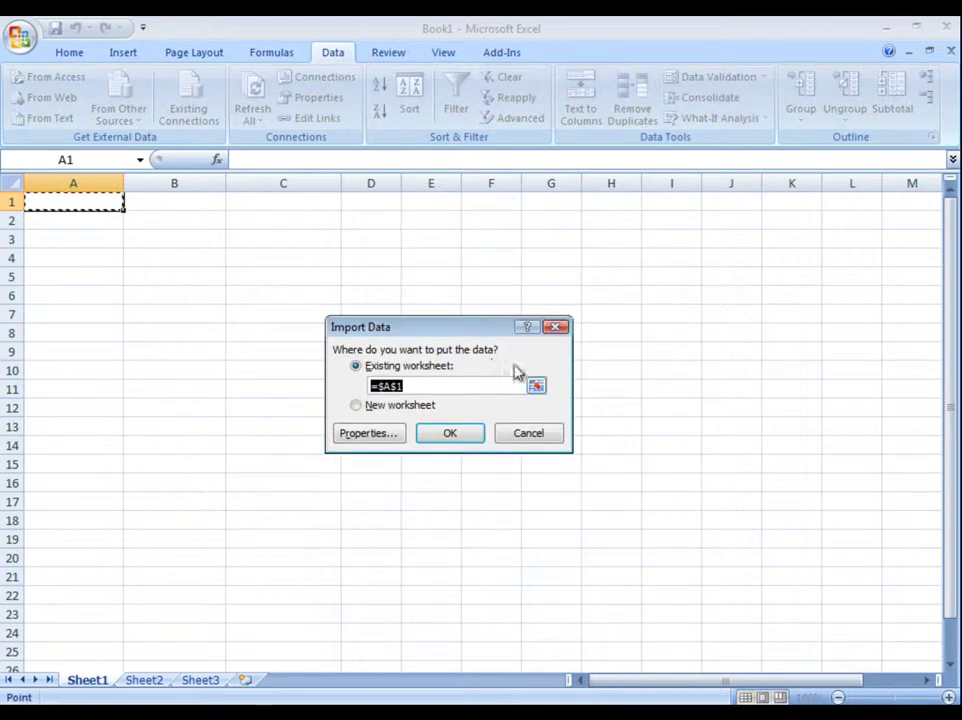
{"action": "left_click", "coordinate": [446, 433]}
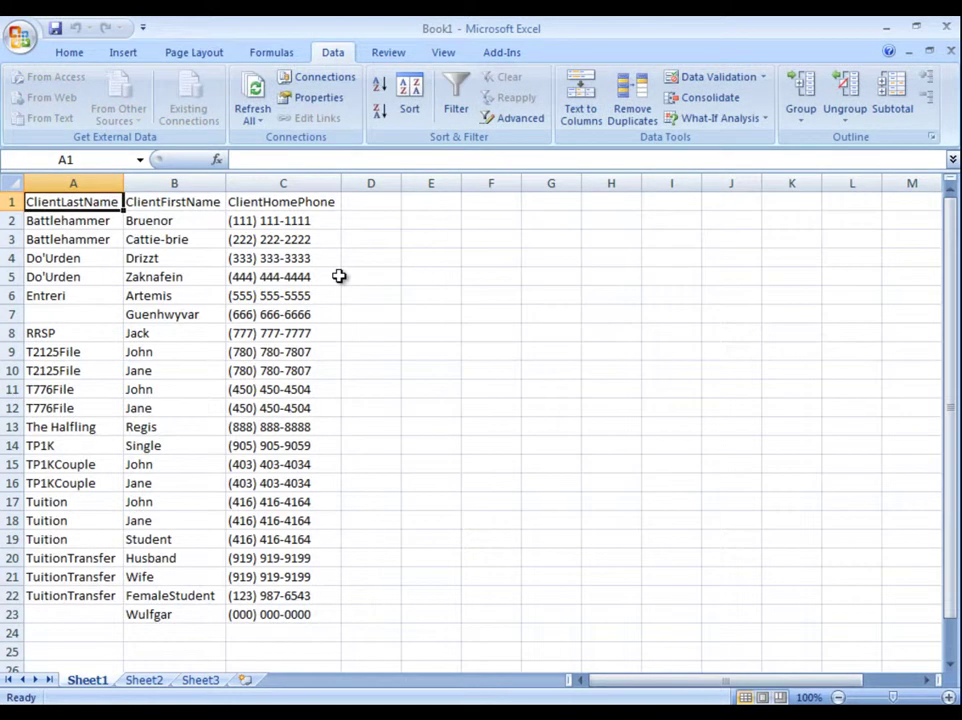
{"action": "left_click_drag", "start_coordinate": [123, 183], "coordinate": [157, 184]}
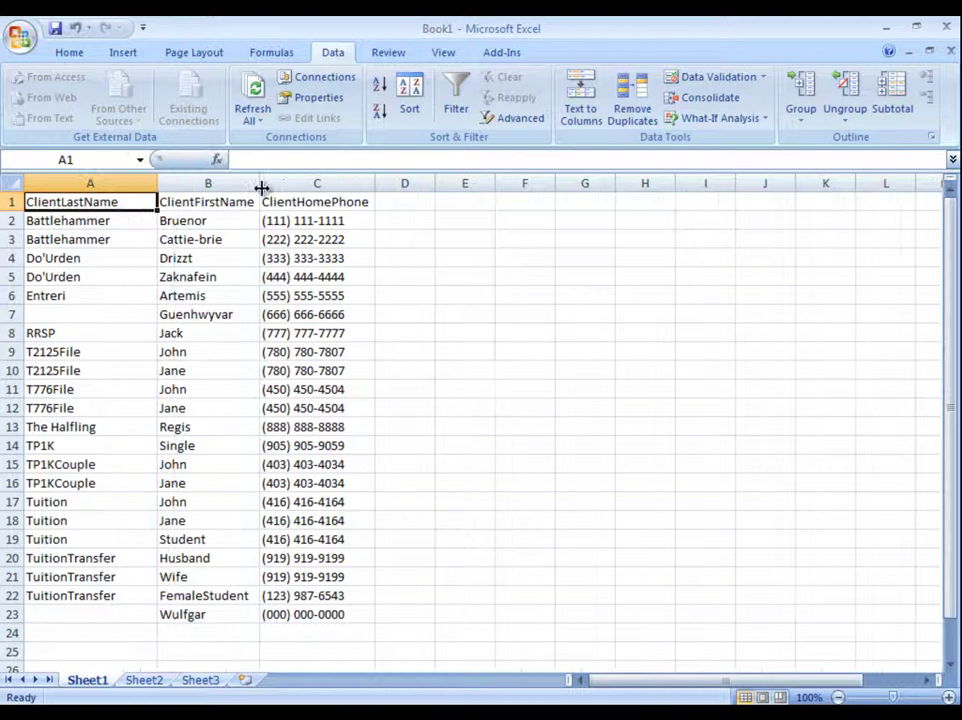
{"action": "left_click_drag", "start_coordinate": [260, 185], "coordinate": [291, 184]}
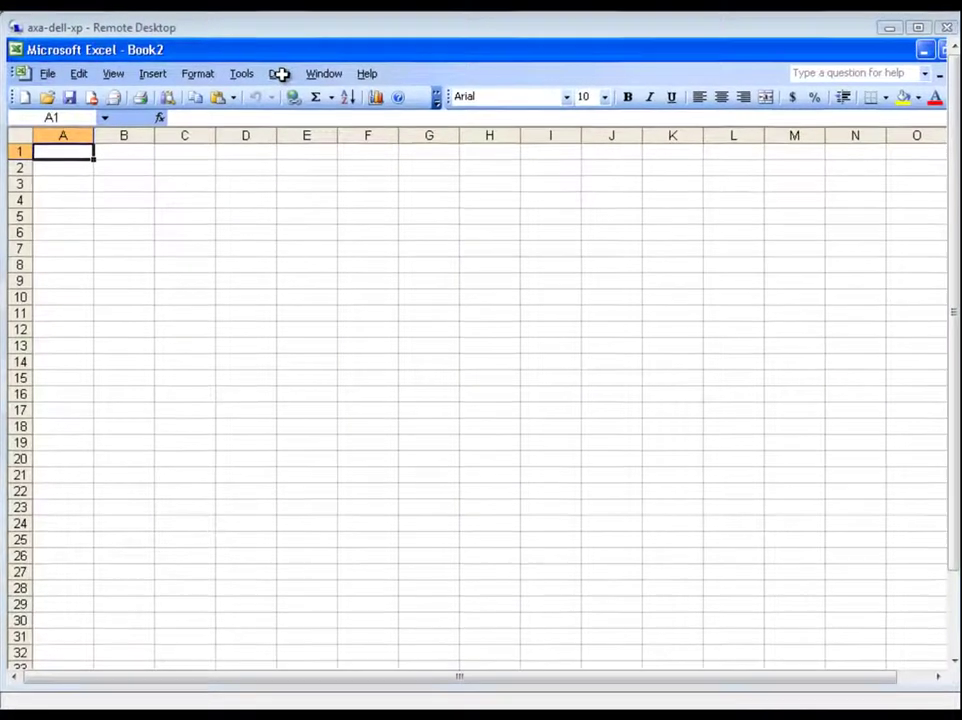
{"action": "left_click", "coordinate": [282, 72]}
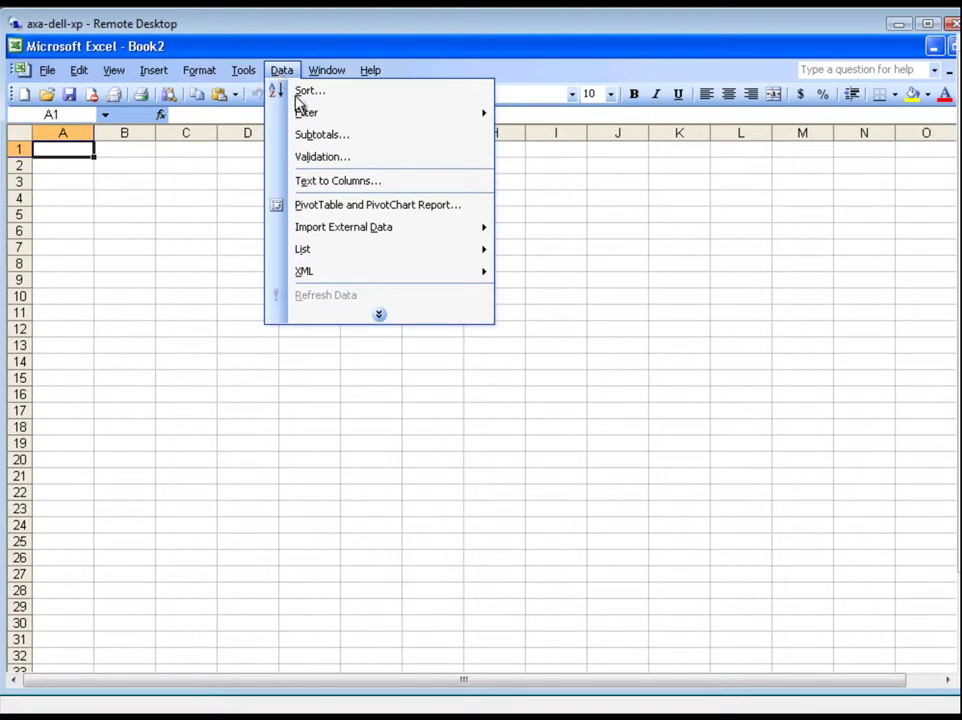
Import PhoneList.txt into Excel 2003's Book2, splitting on commas instead of tabs.
{"action": "mouse_move", "coordinate": [363, 232]}
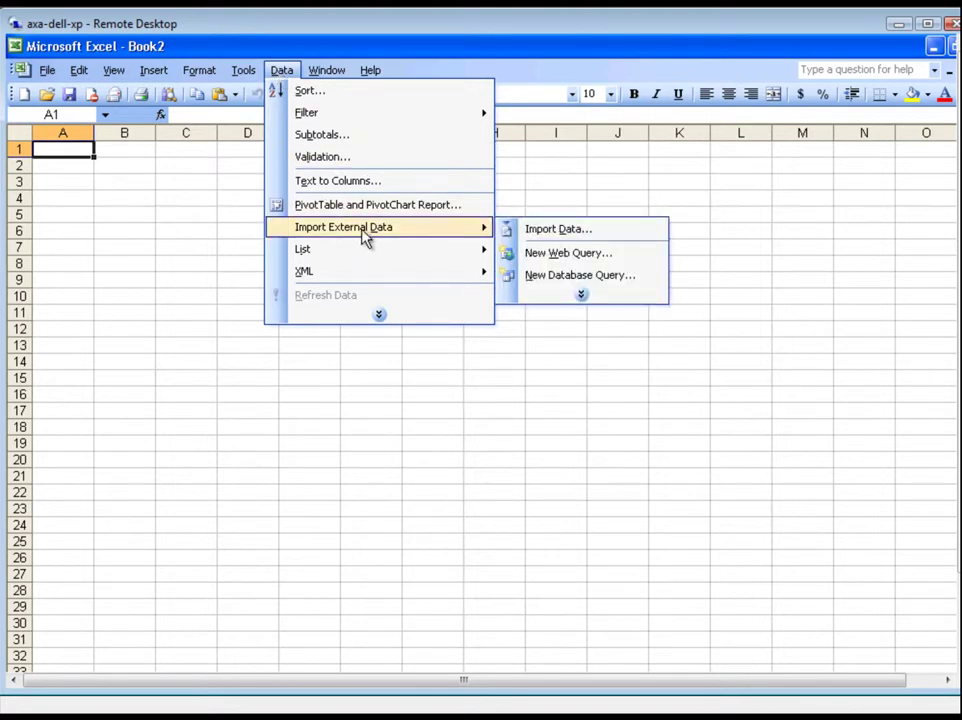
{"action": "left_click", "coordinate": [545, 232]}
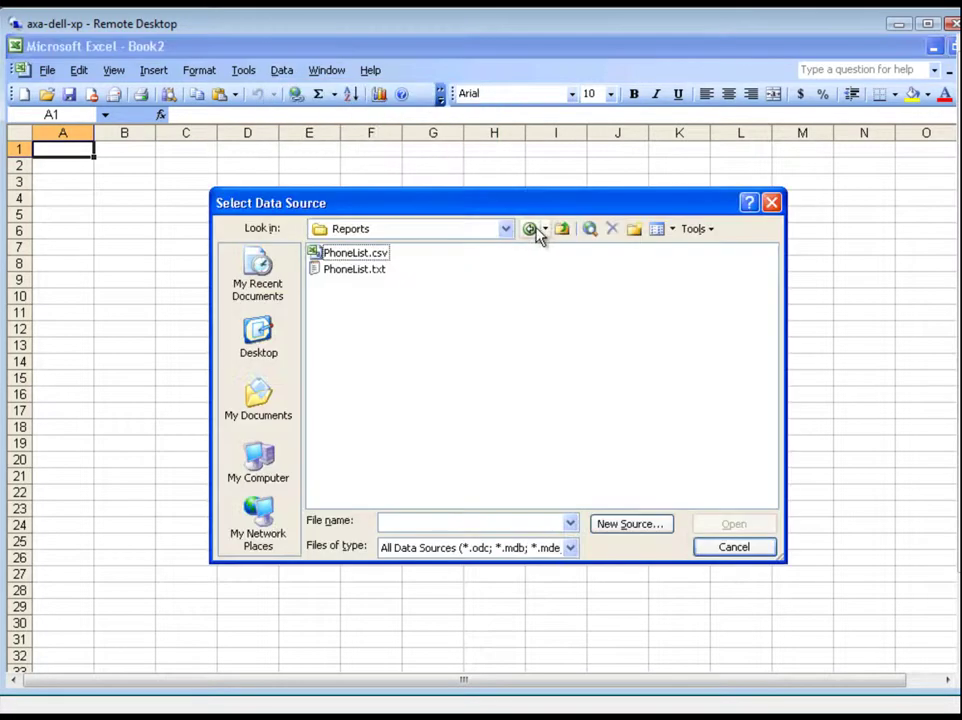
{"action": "double_click", "coordinate": [356, 277]}
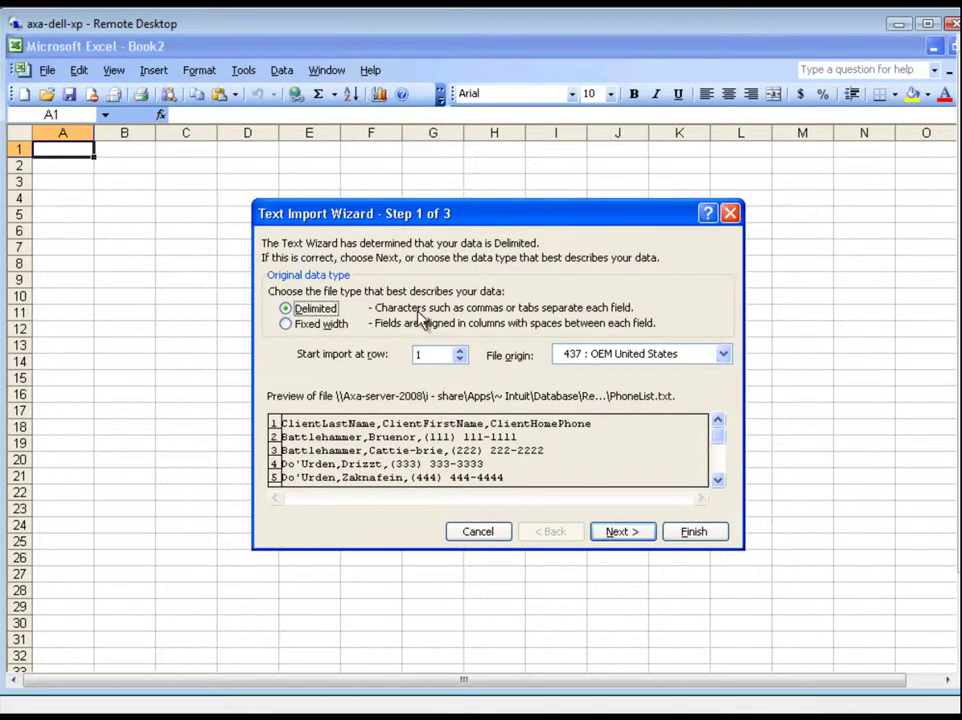
{"action": "left_click", "coordinate": [625, 534]}
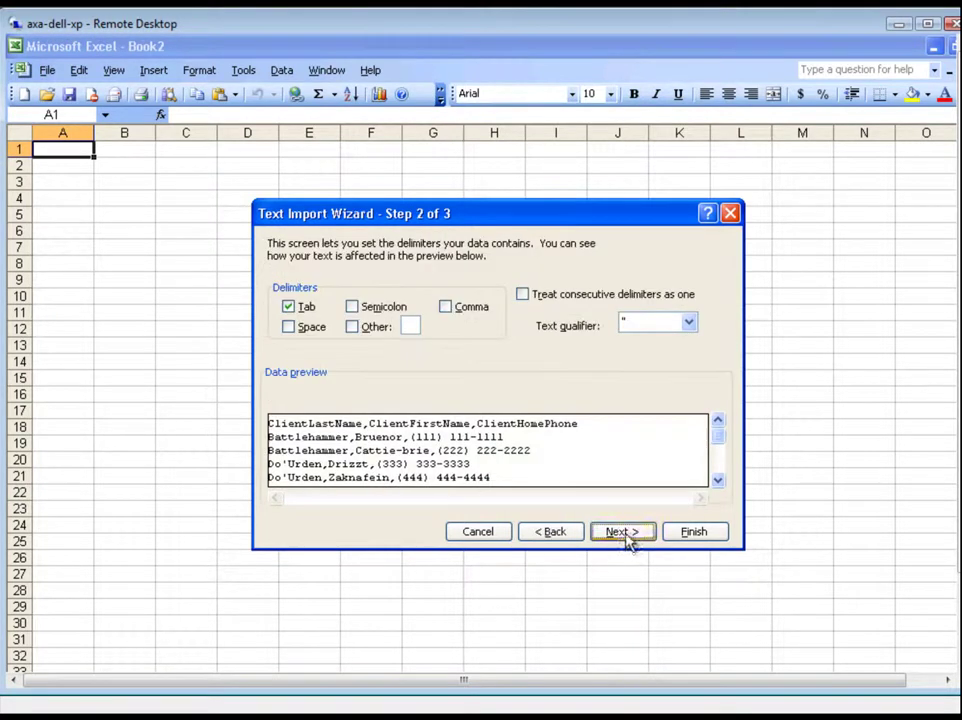
{"action": "left_click", "coordinate": [289, 307]}
{"action": "left_click", "coordinate": [446, 308]}
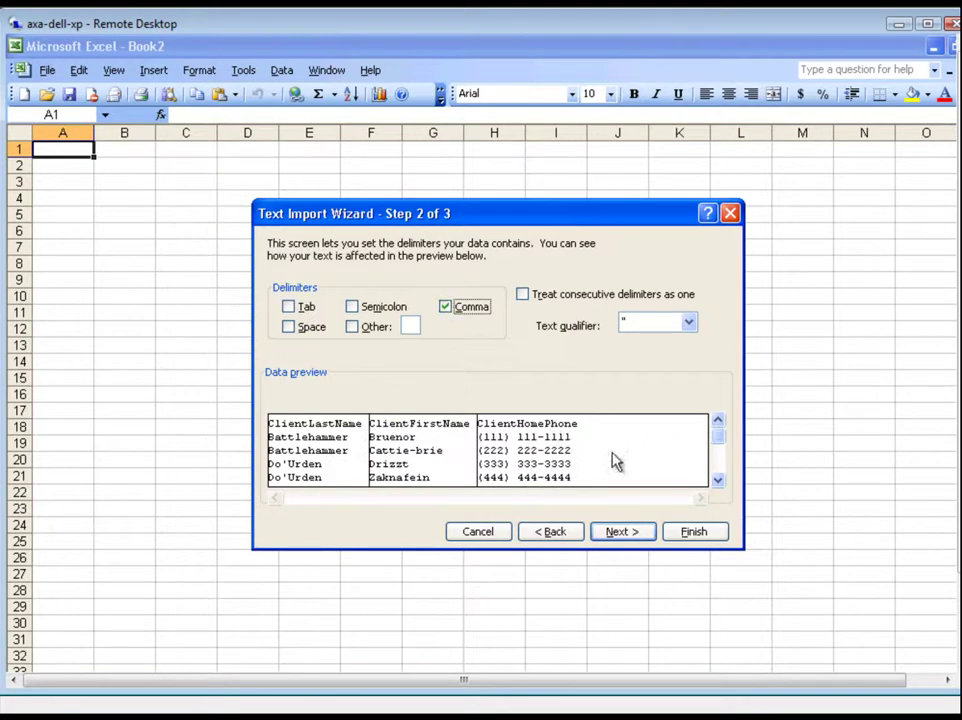
{"action": "left_click", "coordinate": [630, 532]}
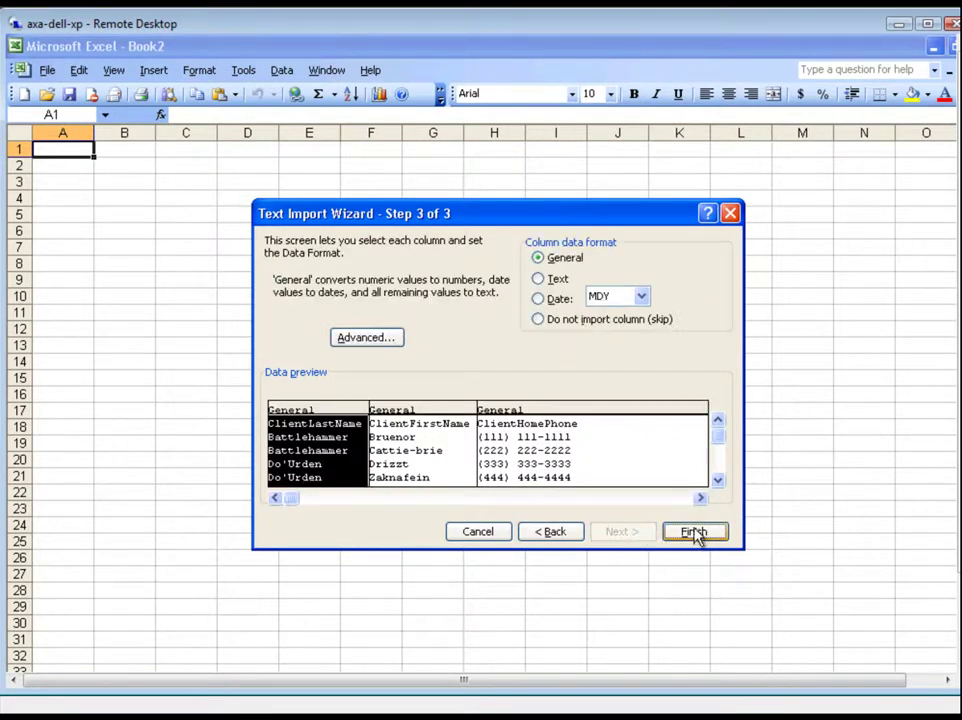
{"action": "left_click", "coordinate": [694, 532]}
Place the imported ClientLastName, ClientFirstName and ClientHomePhone columns into Excel 2003's Book2 sheet.
{"action": "left_click", "coordinate": [608, 320]}
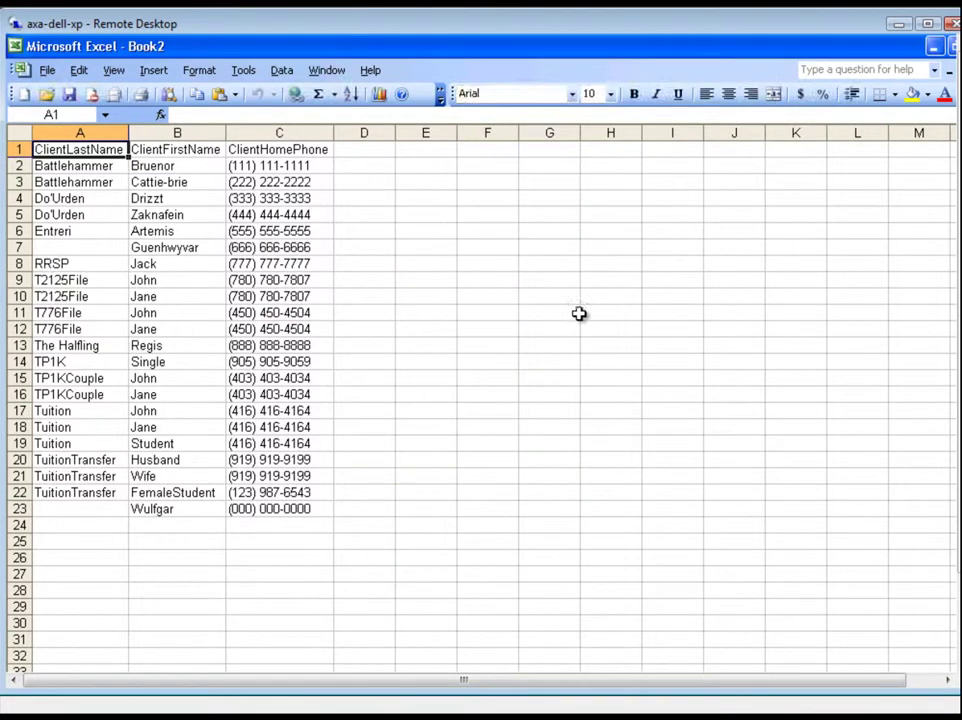